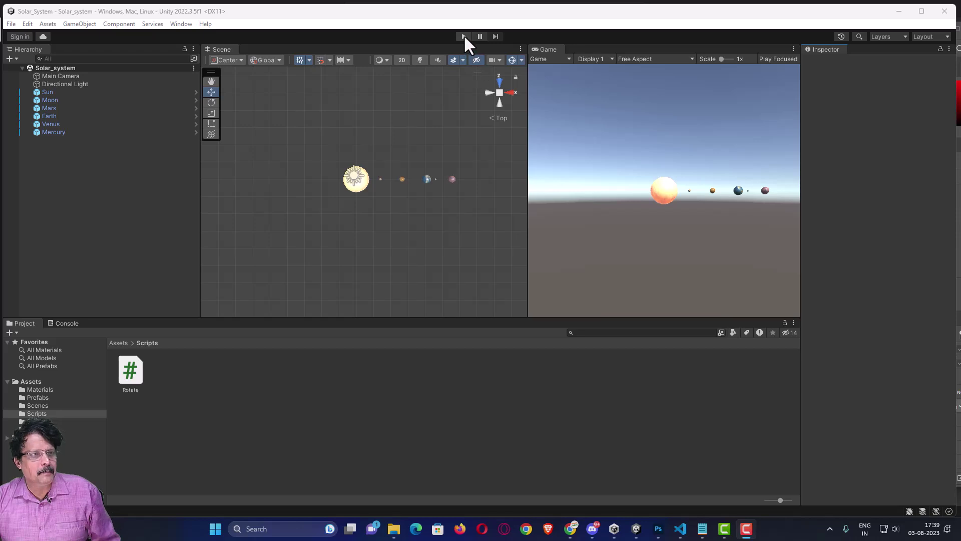
Test-run the orbits, nest Moon under Earth, and save the Solar_system scene
{"action": "left_click", "coordinate": [464, 37]}
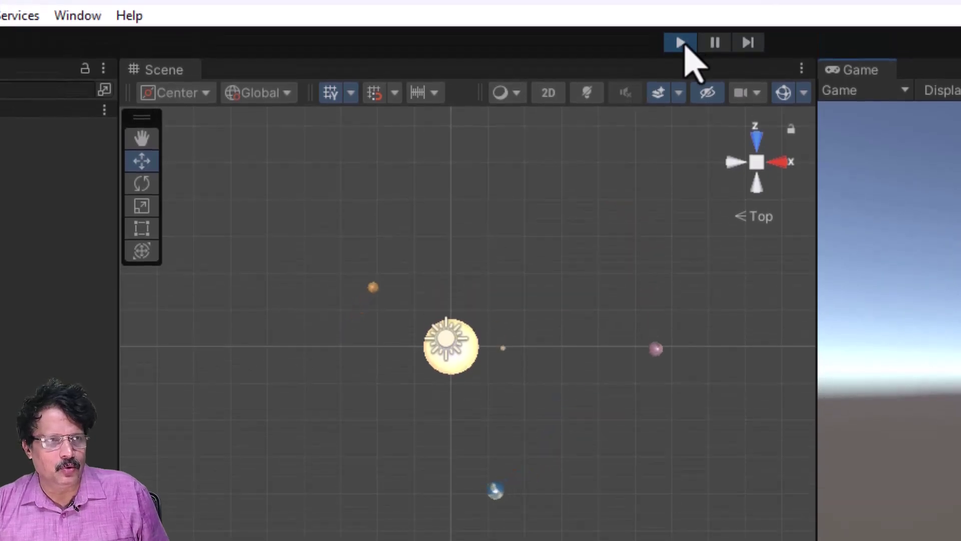
{"action": "left_click", "coordinate": [682, 43]}
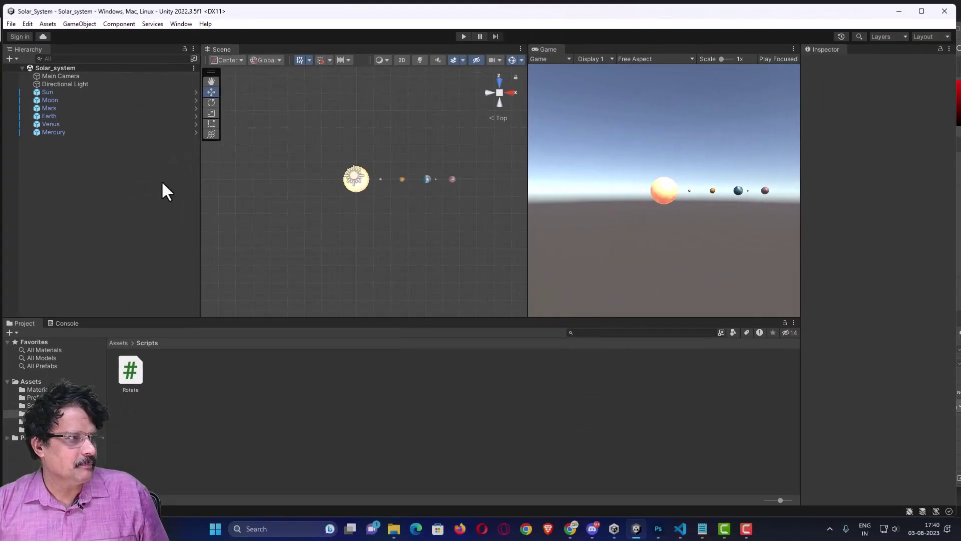
{"action": "left_click", "coordinate": [50, 100]}
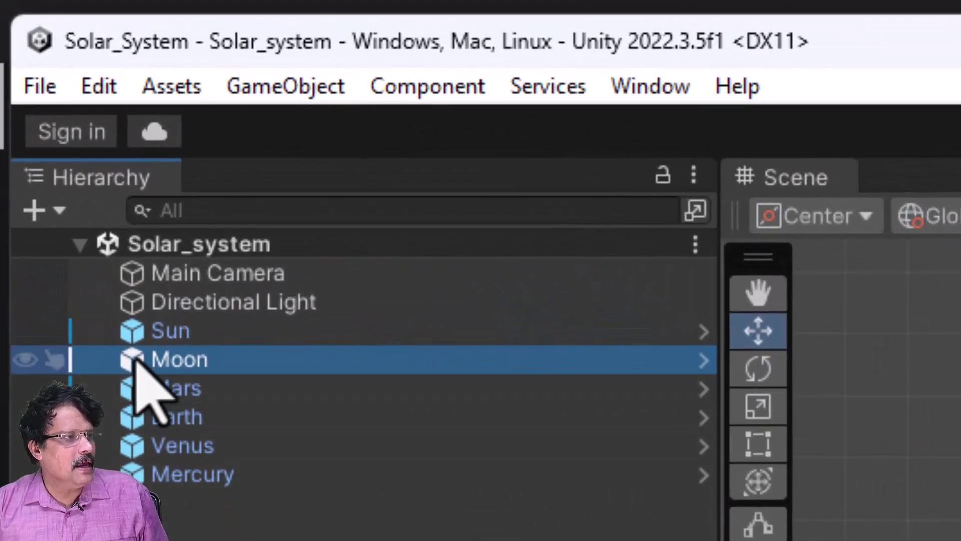
{"action": "left_click_drag", "start_coordinate": [136, 359], "coordinate": [167, 425]}
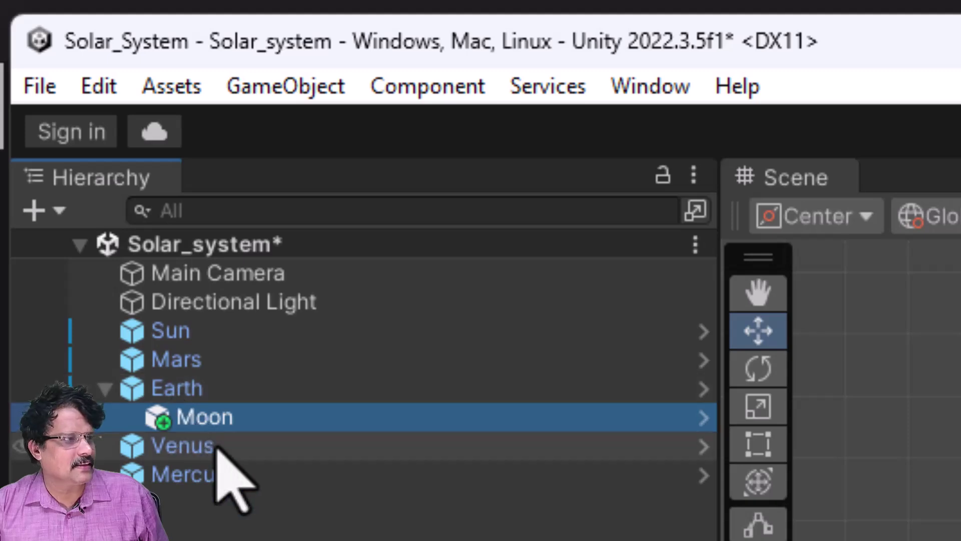
{"action": "left_click", "coordinate": [40, 86]}
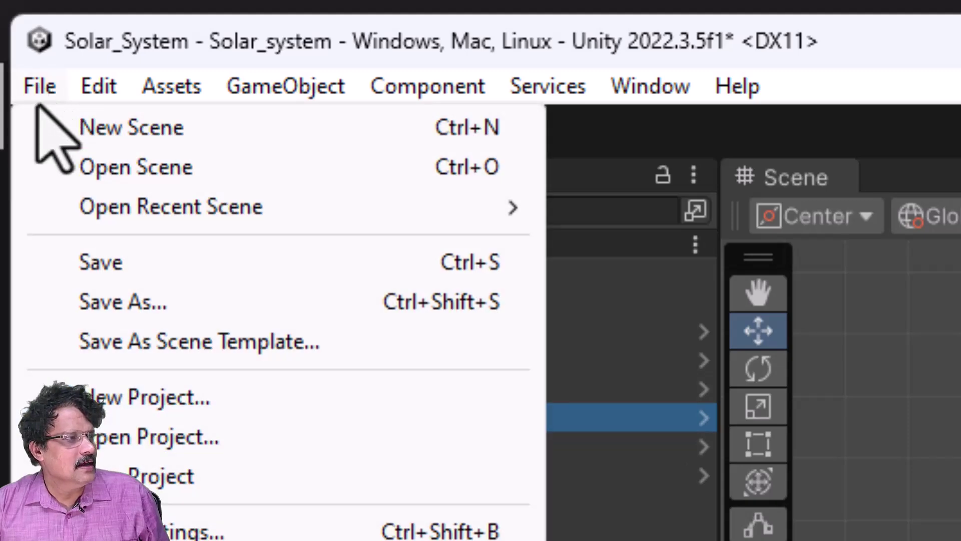
{"action": "left_click", "coordinate": [65, 264]}
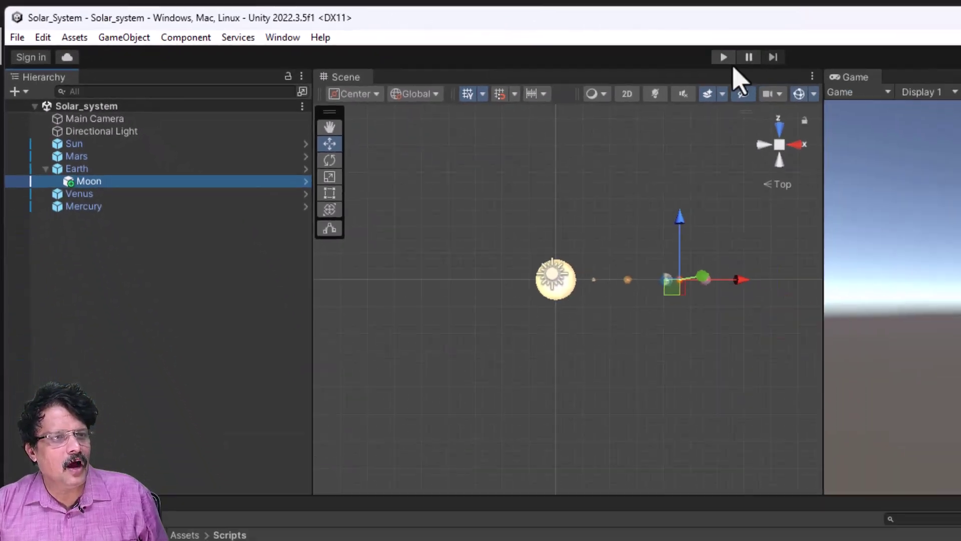
Enter Play mode to watch the Moon circle Earth at speed 70
{"action": "left_click", "coordinate": [689, 54]}
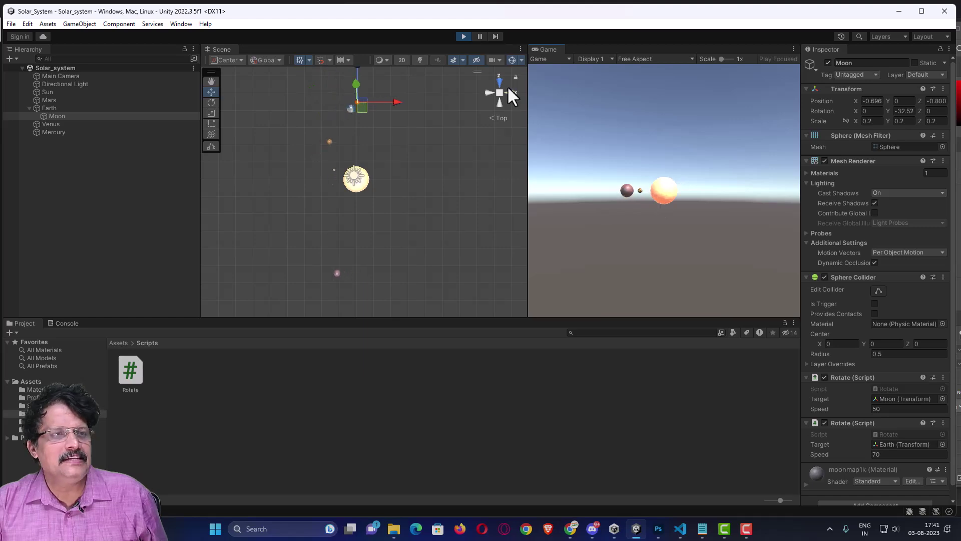
Stop the test run and delete the Directional Light from the Hierarchy
{"action": "left_click", "coordinate": [463, 37]}
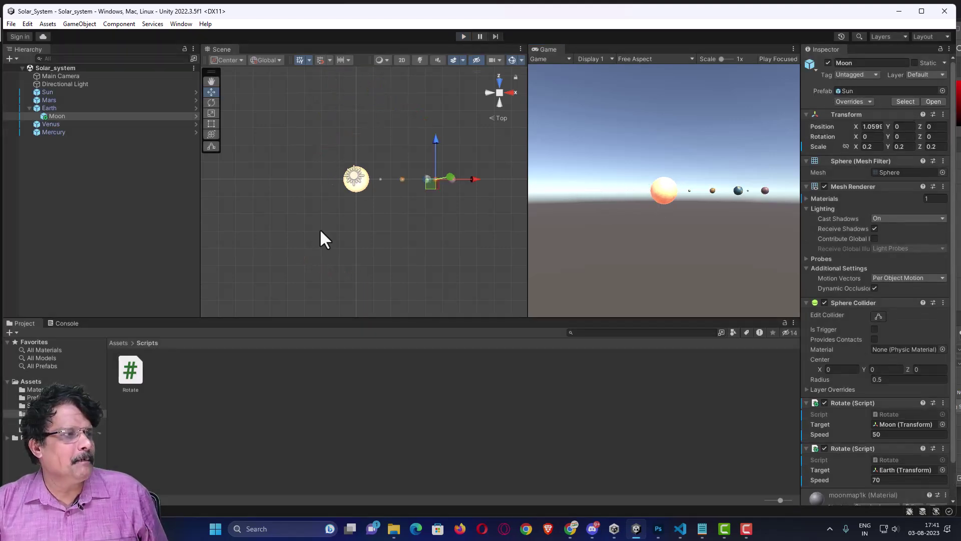
{"action": "left_click", "coordinate": [67, 84]}
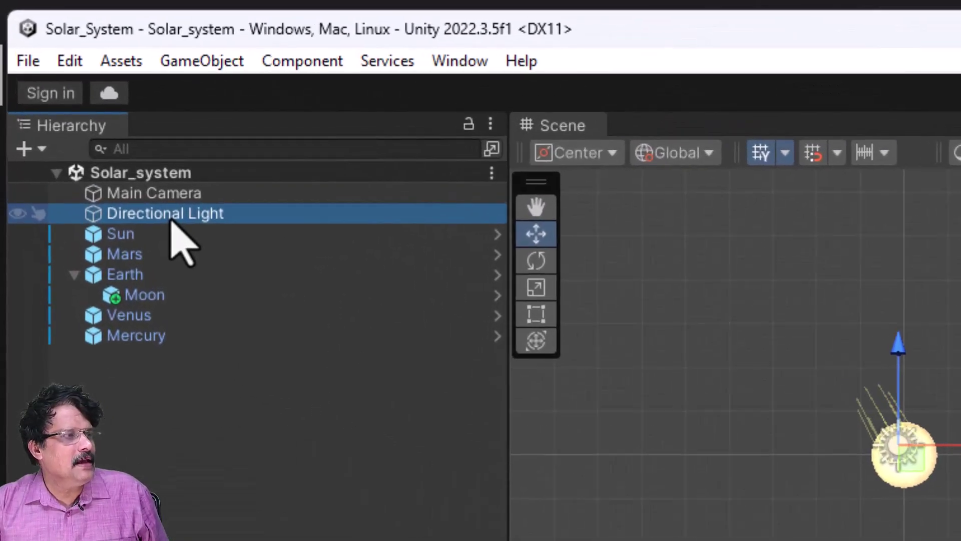
{"action": "right_click", "coordinate": [90, 220]}
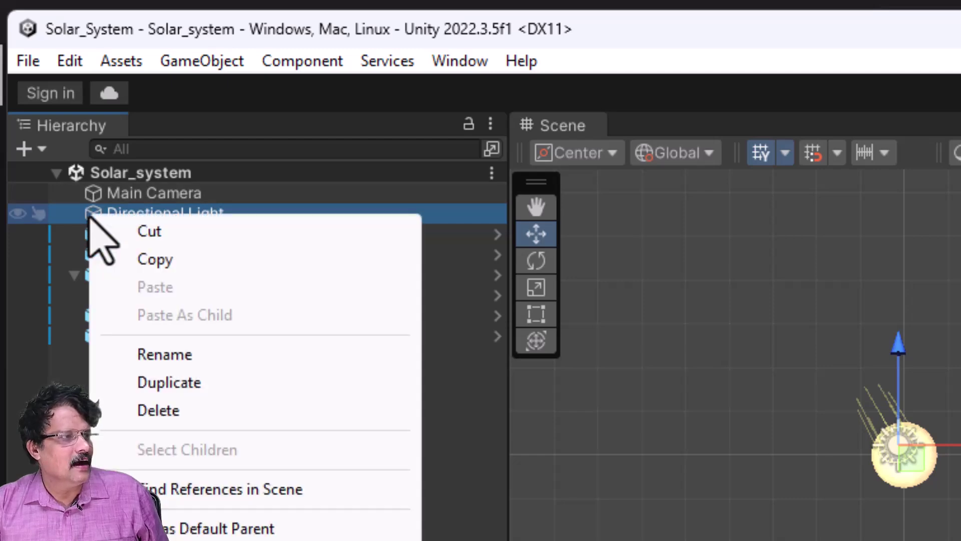
{"action": "left_click", "coordinate": [153, 408]}
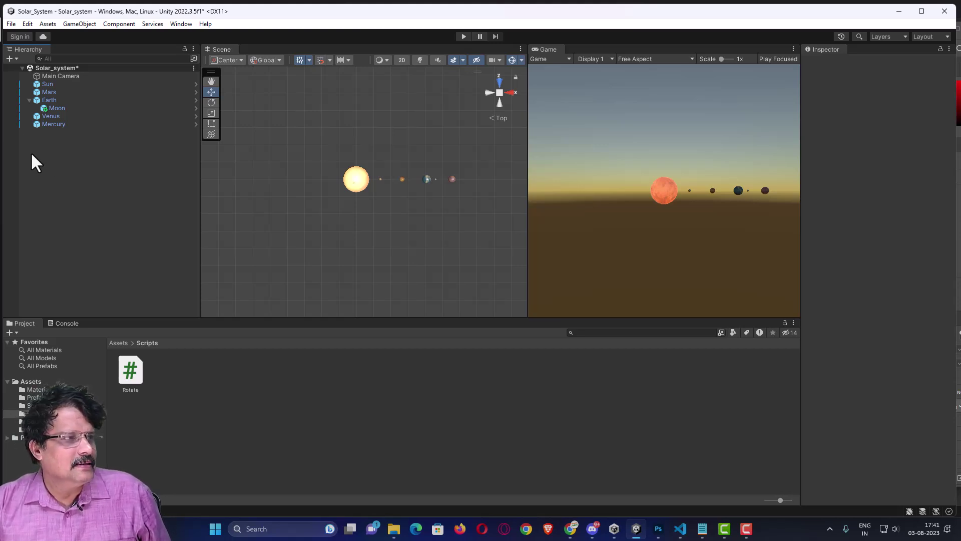
Collapse Earth and create a Point Light named SunLight in the scene
{"action": "left_click", "coordinate": [29, 100]}
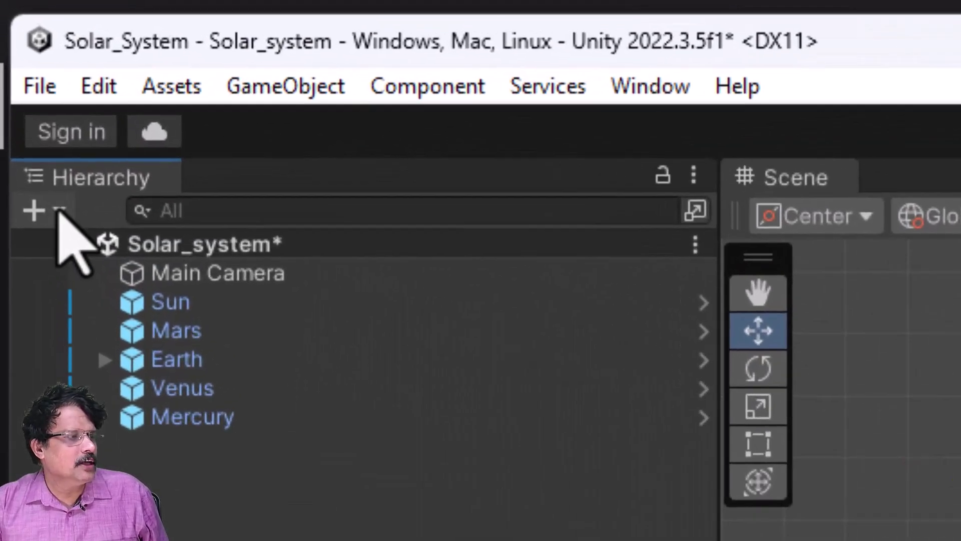
{"action": "left_click", "coordinate": [58, 211]}
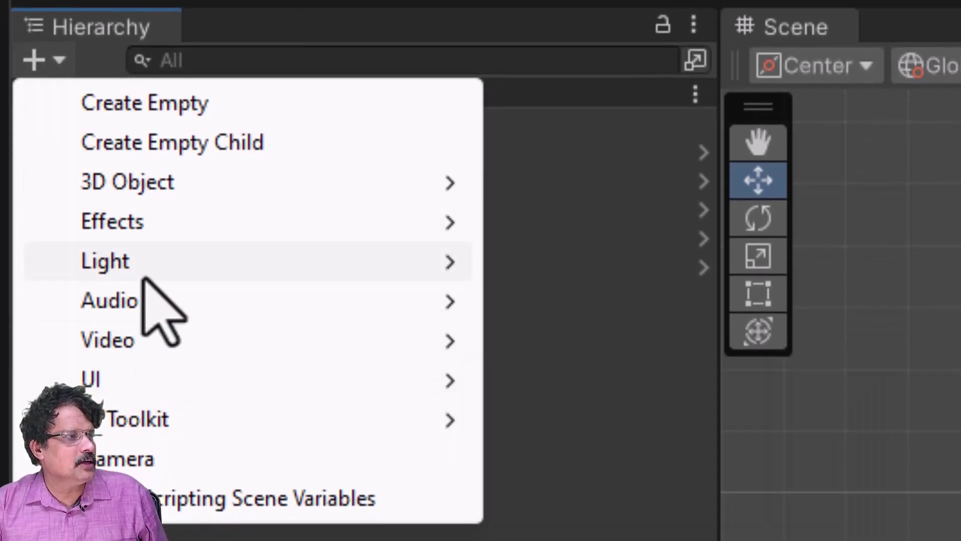
{"action": "mouse_move", "coordinate": [148, 273]}
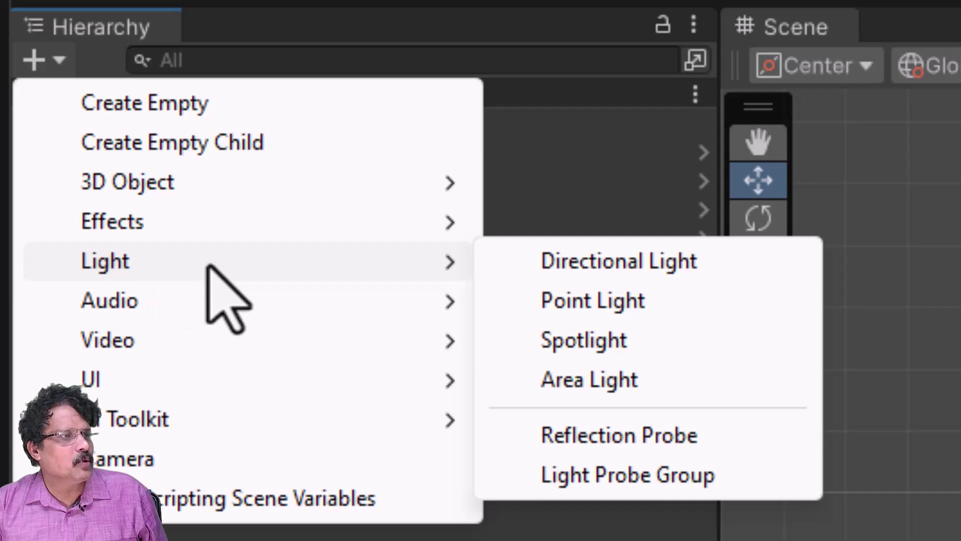
{"action": "left_click", "coordinate": [612, 301]}
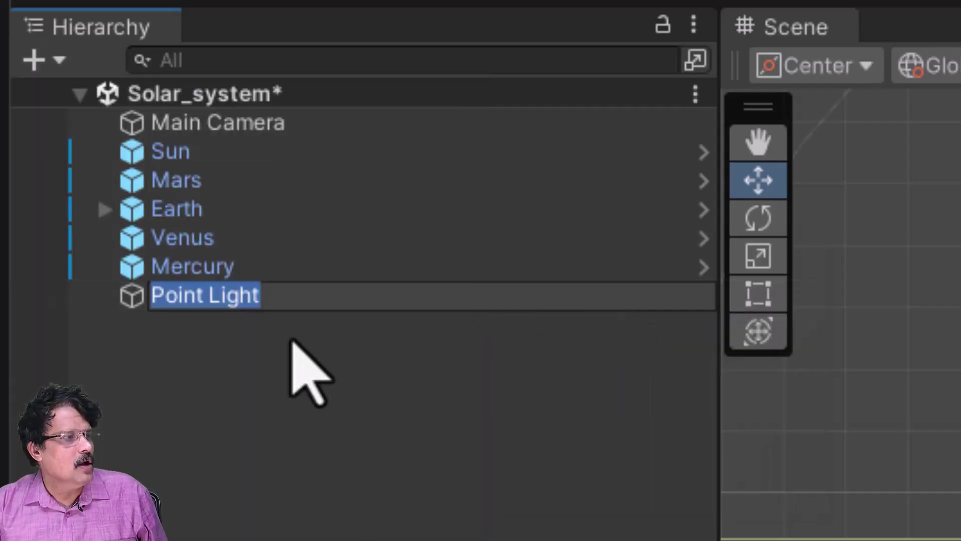
{"action": "type", "text": "S"}
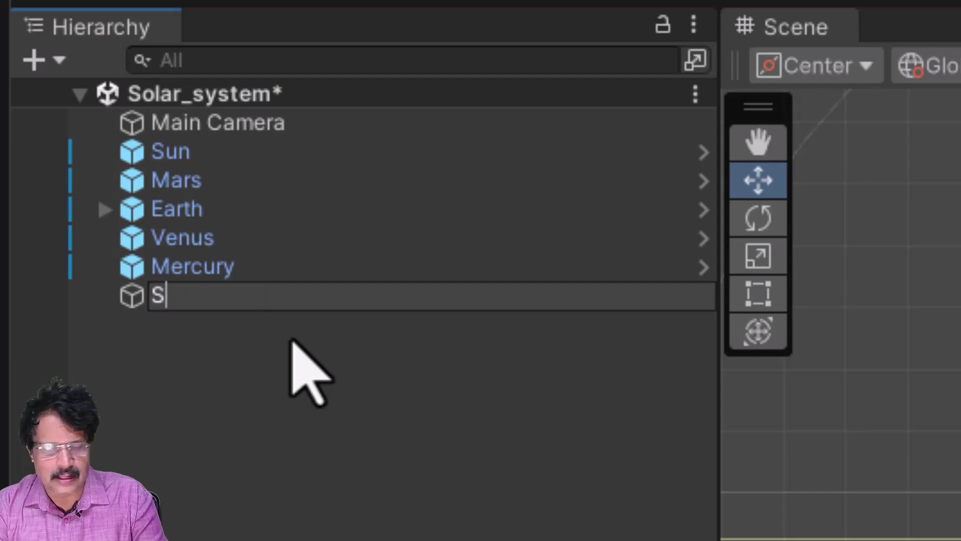
{"action": "type", "text": "un Light"}
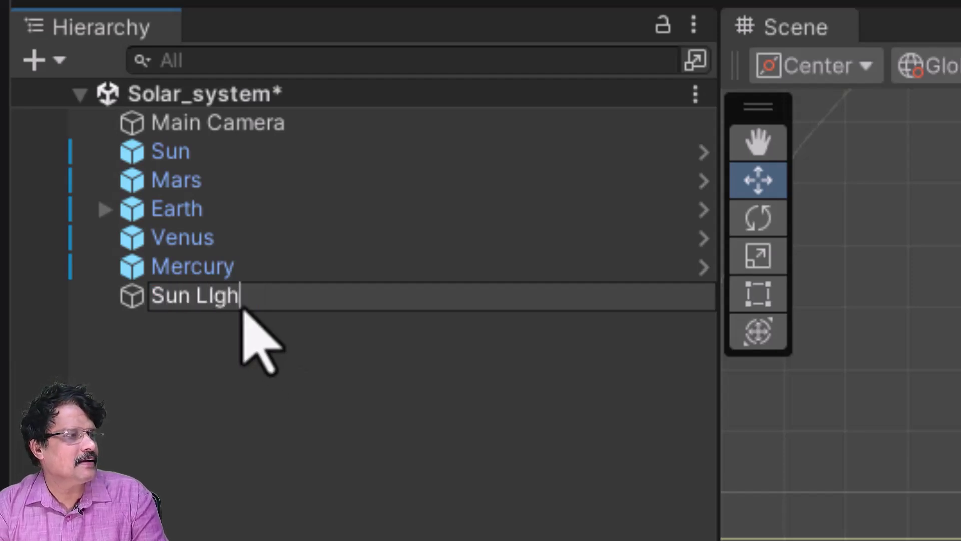
{"action": "triple_click", "coordinate": [236, 301]}
{"action": "type", "text": "Sun"}
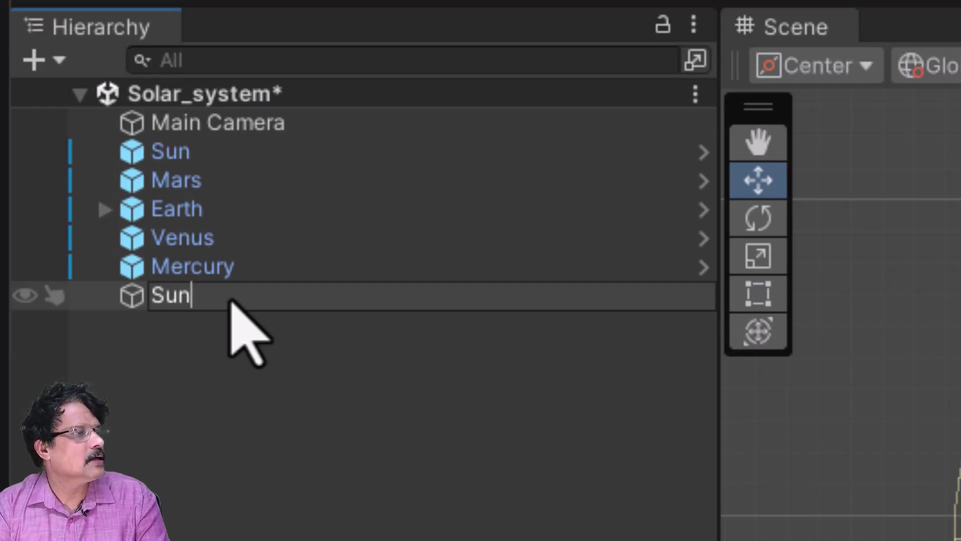
{"action": "type", "text": "Light"}
{"action": "key", "text": "Return"}
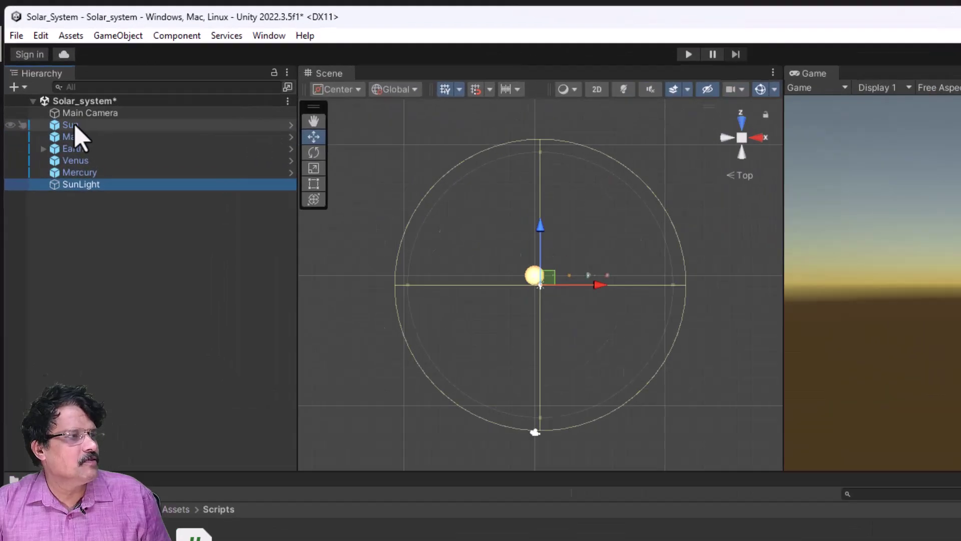
Reset SunLight's Transform to the origin and set its Shadow Type to Soft Shadows
{"action": "left_click", "coordinate": [48, 84]}
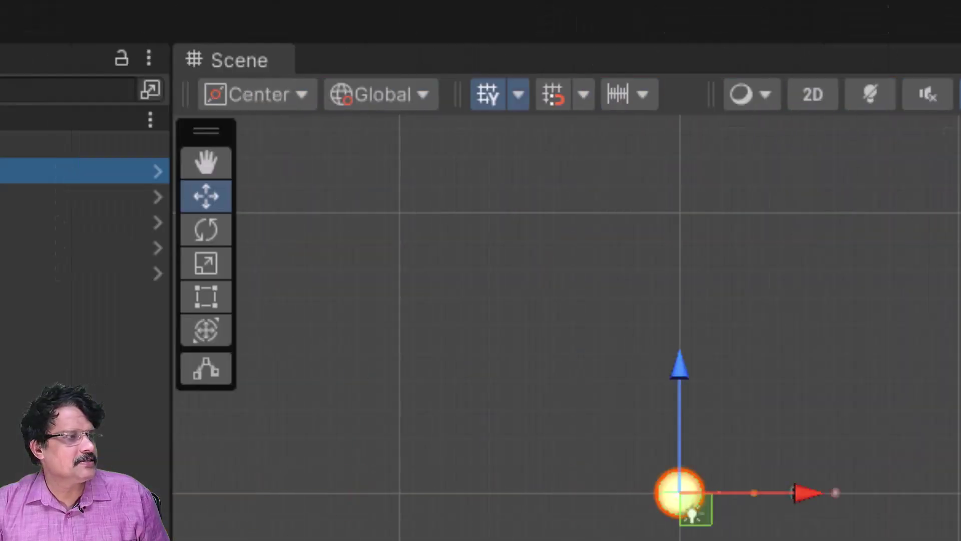
{"action": "left_click", "coordinate": [168, 299]}
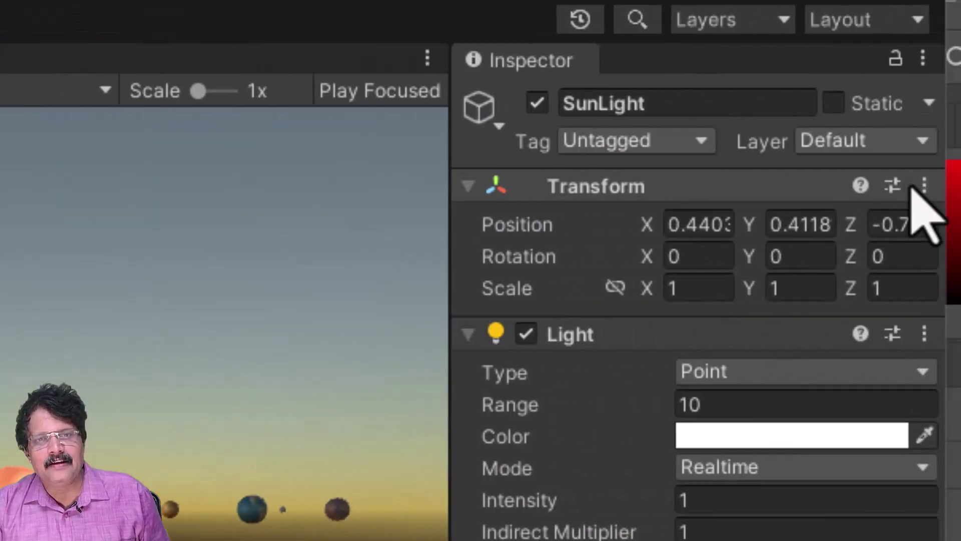
{"action": "left_click", "coordinate": [924, 185]}
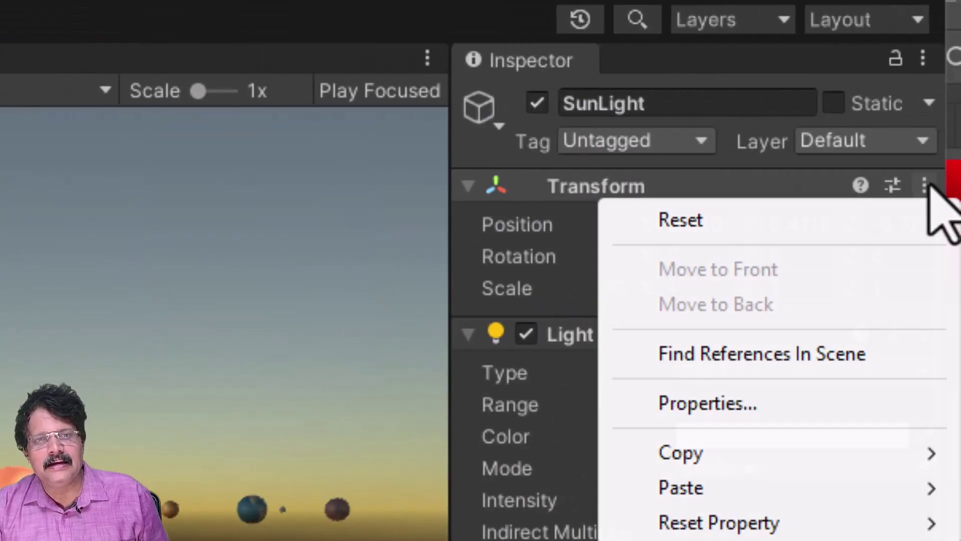
{"action": "left_click", "coordinate": [850, 219]}
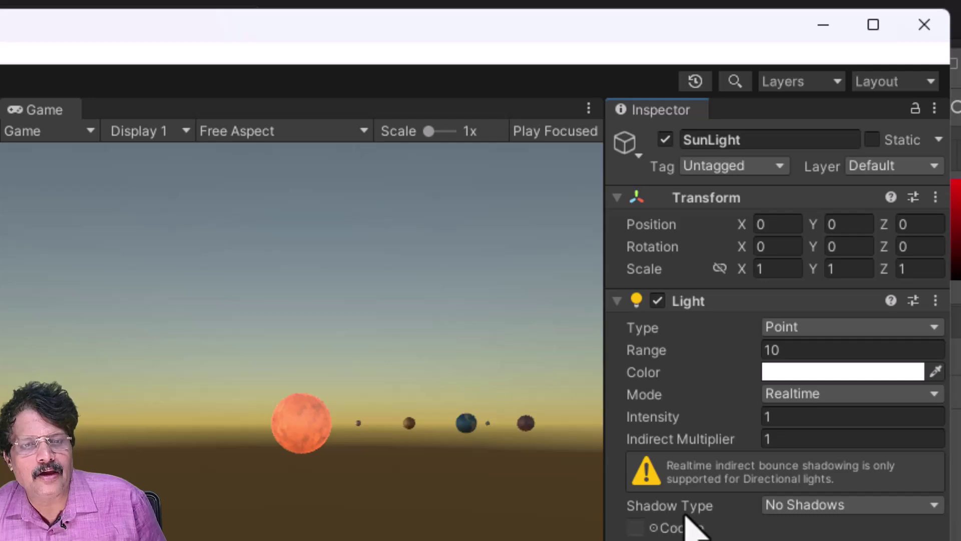
{"action": "left_click", "coordinate": [826, 507]}
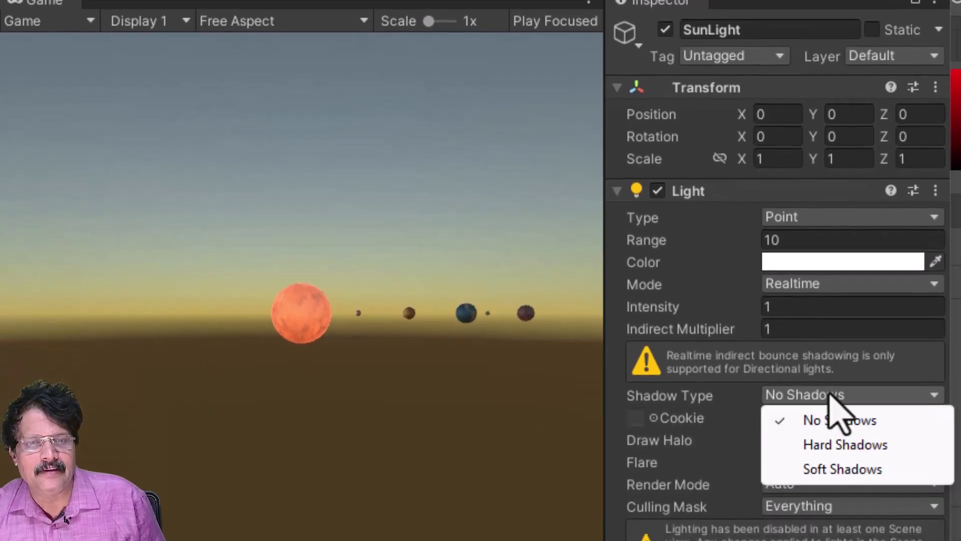
{"action": "left_click", "coordinate": [836, 469]}
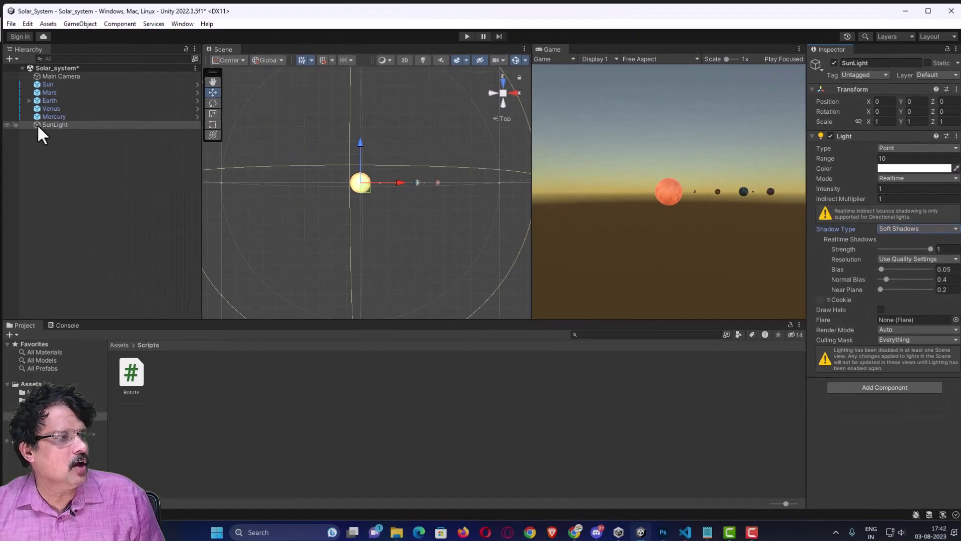
Nest SunLight under the Sun, widen the Game view and zoom out the Scene view
{"action": "left_click_drag", "start_coordinate": [37, 125], "coordinate": [53, 84]}
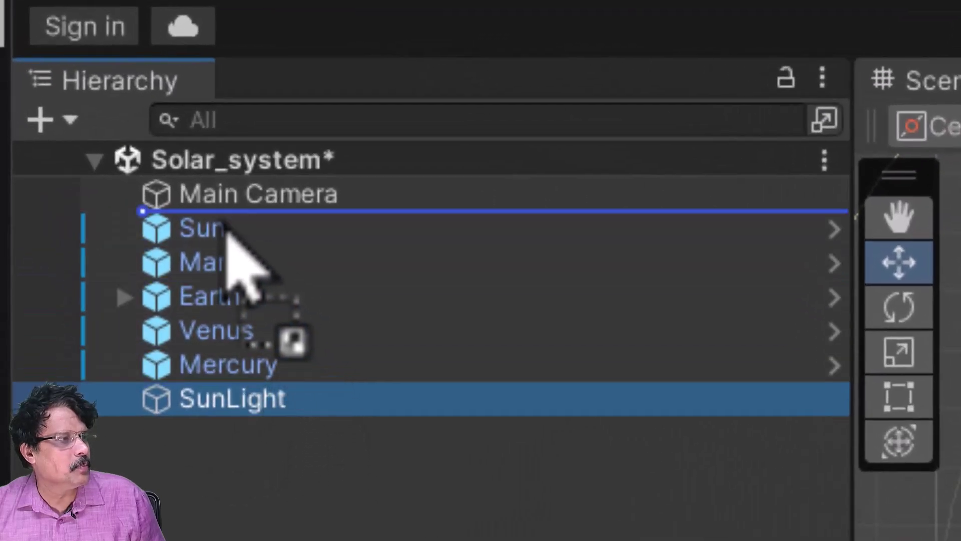
{"action": "mouse_move", "coordinate": [226, 225]}
{"action": "left_mouse_down"}
{"action": "mouse_move", "coordinate": [208, 241]}
{"action": "mouse_move", "coordinate": [208, 230]}
{"action": "left_mouse_up"}
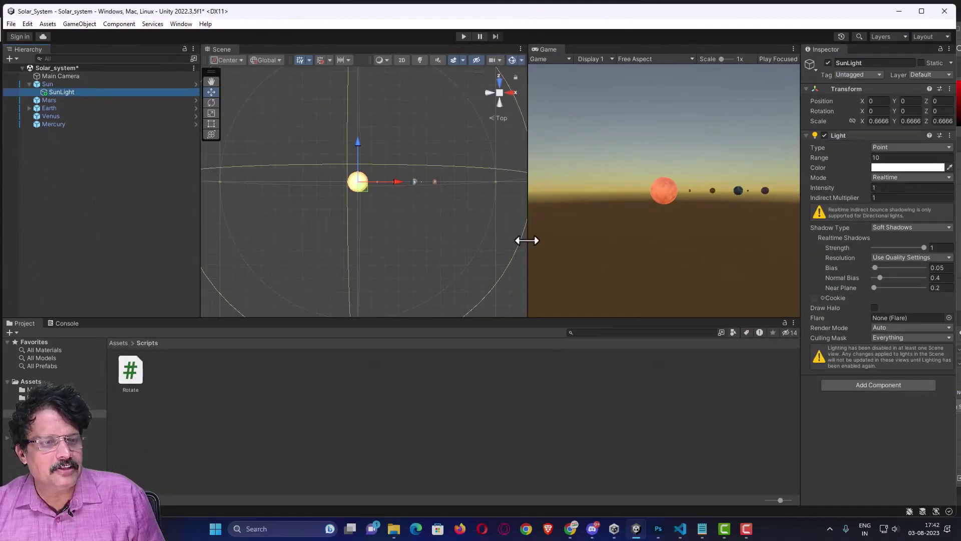
{"action": "left_click_drag", "start_coordinate": [527, 241], "coordinate": [370, 230]}
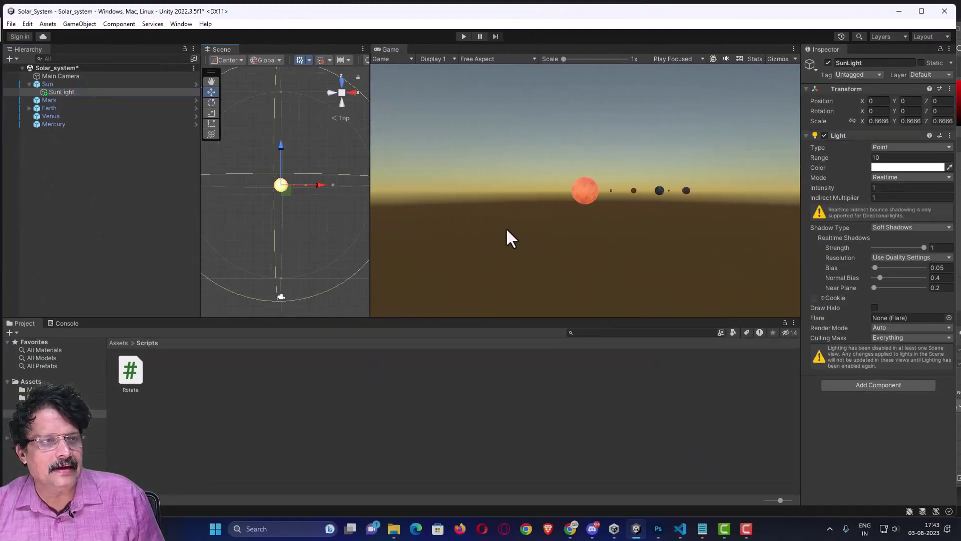
{"action": "scroll", "coordinate": [326, 215], "scroll_direction": "down", "scroll_amount": 2}
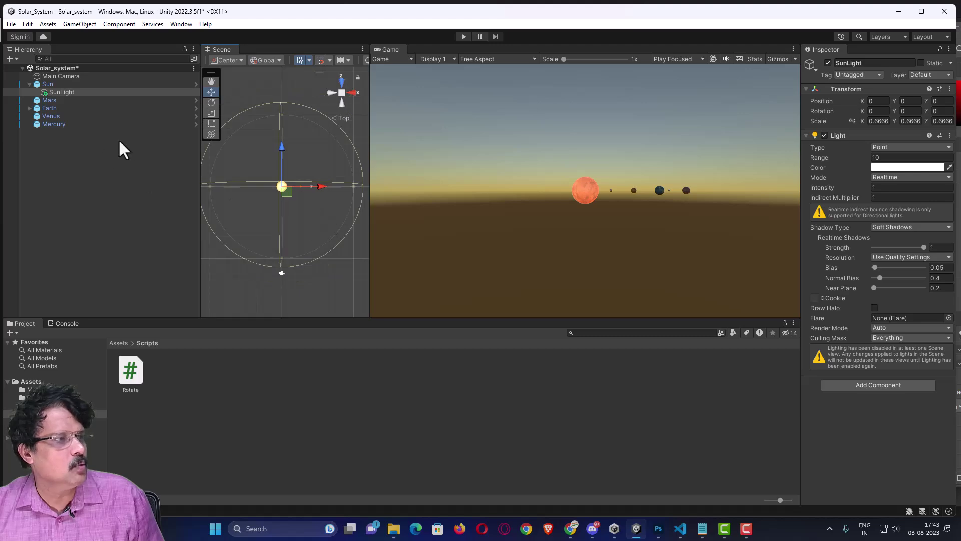
Move the Main Camera forward along Z, closer to the sun
{"action": "left_click", "coordinate": [33, 75]}
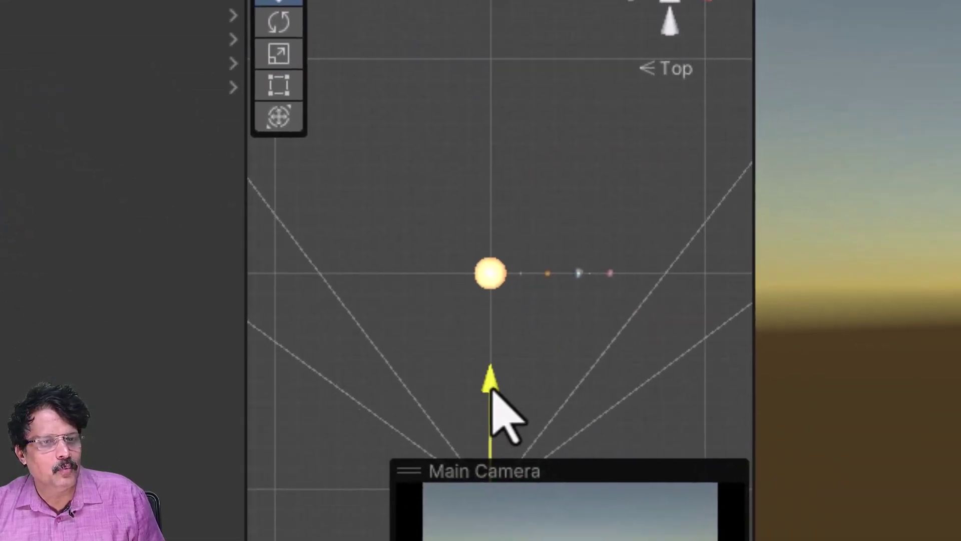
{"action": "left_click_drag", "start_coordinate": [493, 390], "coordinate": [505, 250]}
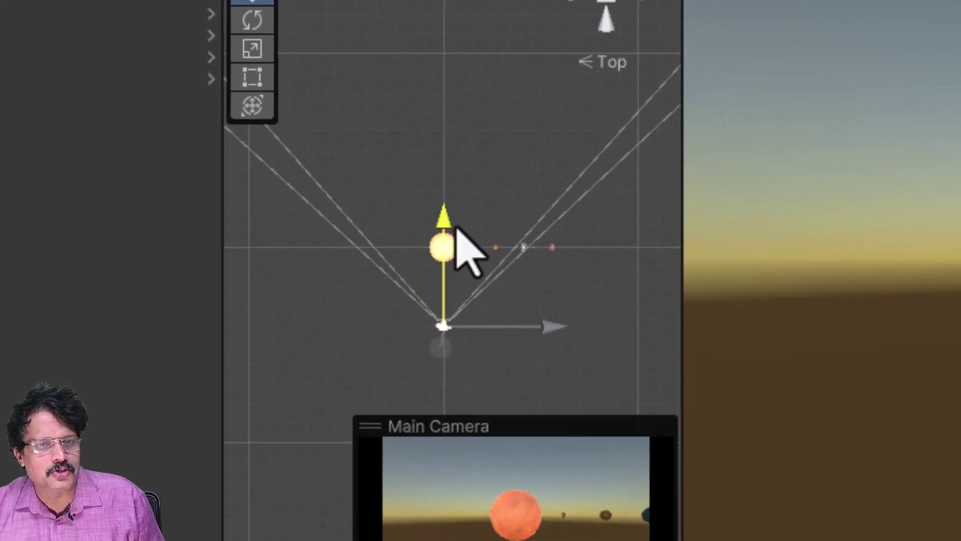
{"action": "left_click_drag", "start_coordinate": [456, 228], "coordinate": [457, 234]}
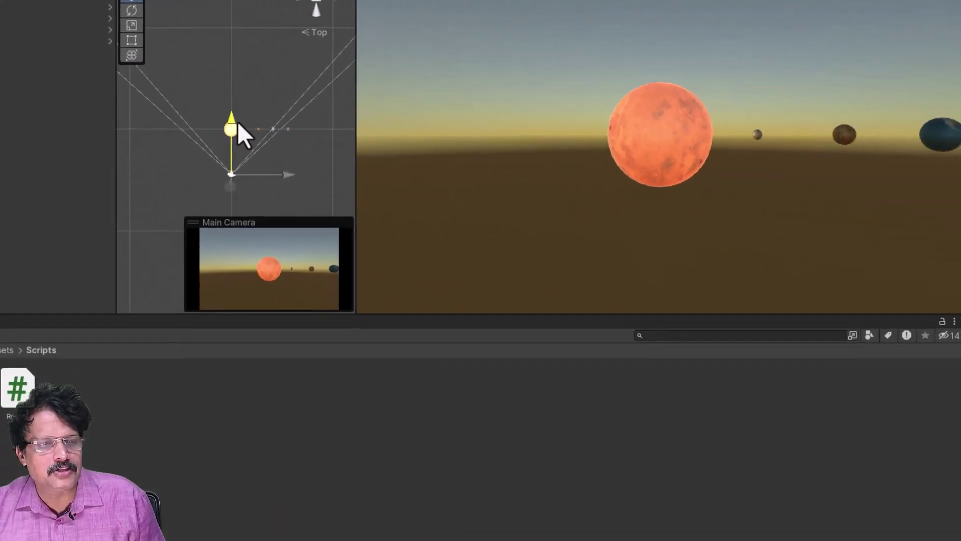
{"action": "left_click_drag", "start_coordinate": [238, 122], "coordinate": [239, 121]}
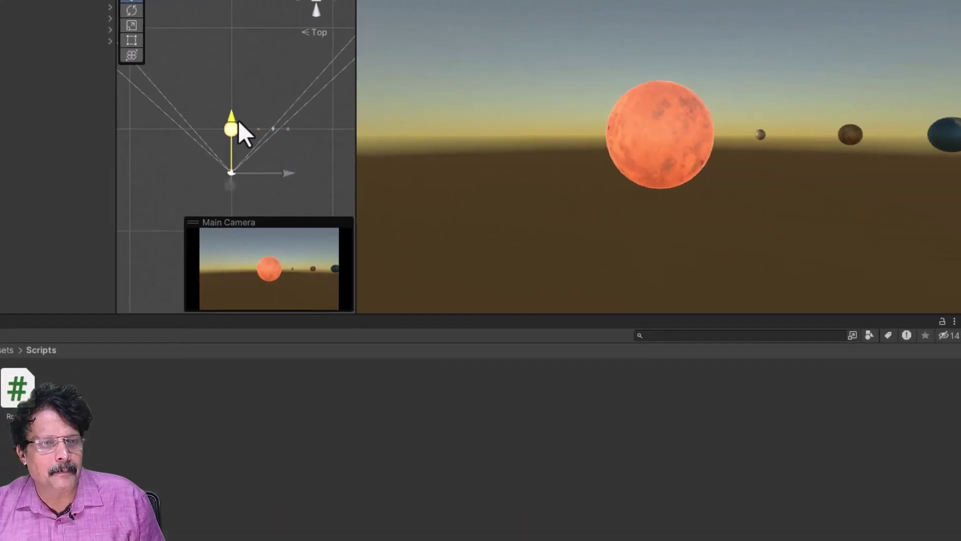
Set SunLight's Range to 7.07 and Intensity to 4.24
{"action": "left_click", "coordinate": [239, 121]}
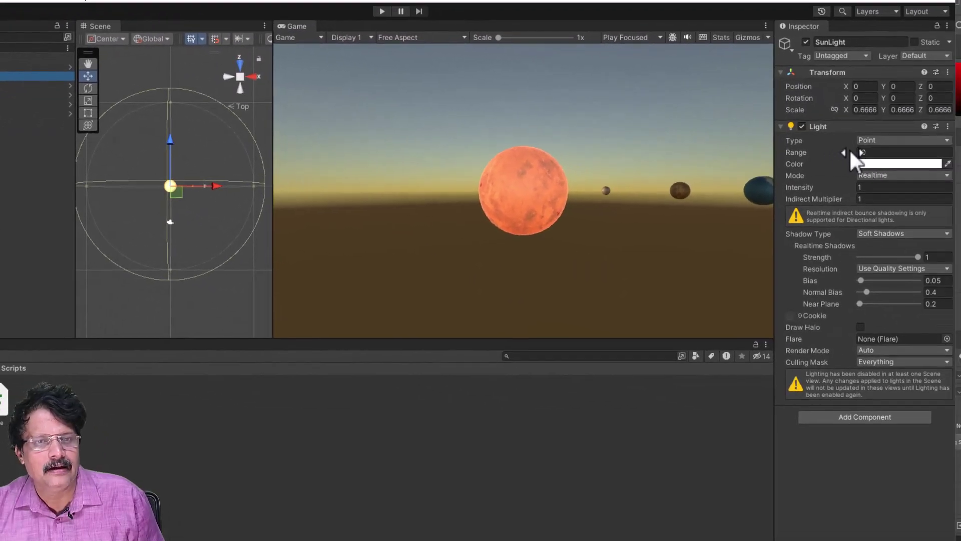
{"action": "left_click_drag", "start_coordinate": [851, 151], "coordinate": [797, 159]}
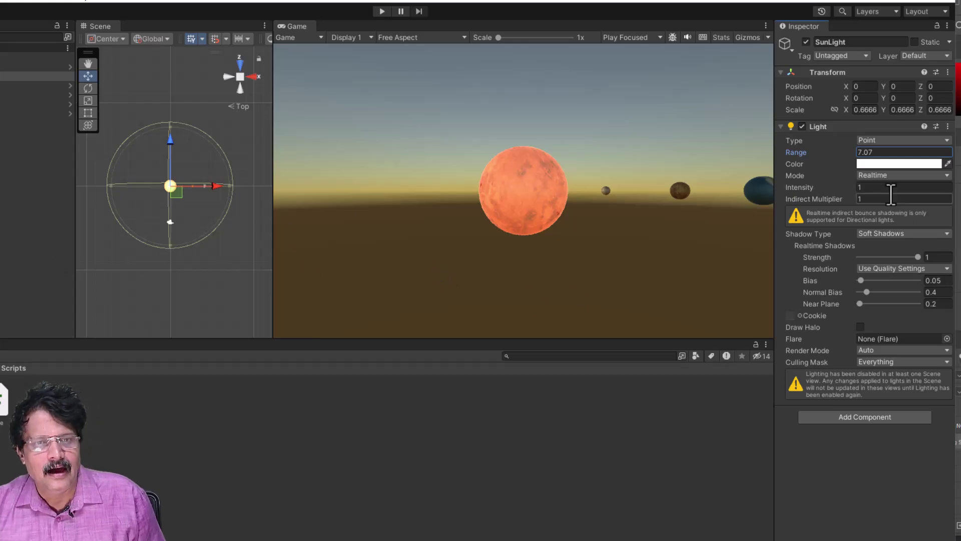
{"action": "mouse_move", "coordinate": [854, 186]}
{"action": "left_mouse_down"}
{"action": "mouse_move", "coordinate": [846, 202]}
{"action": "mouse_move", "coordinate": [872, 189]}
{"action": "left_mouse_up"}
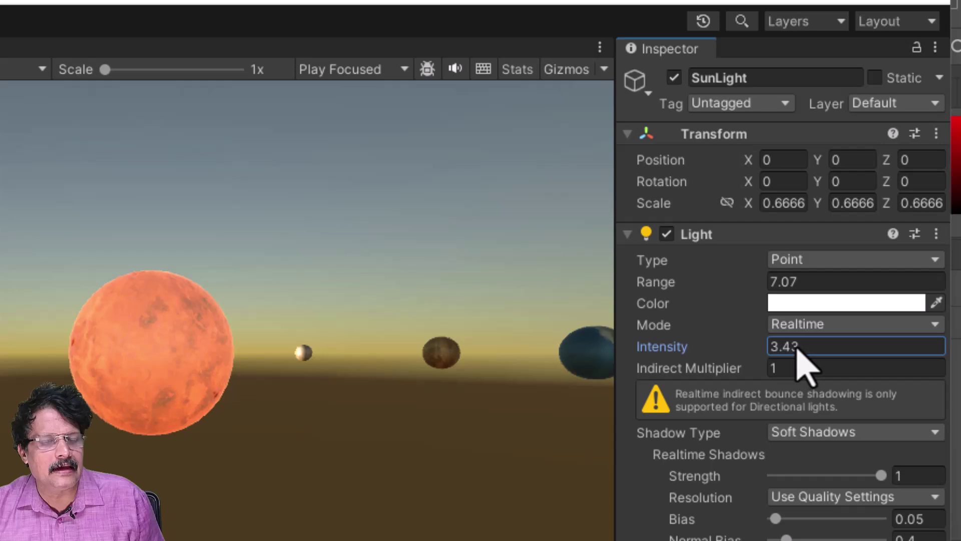
{"action": "left_click_drag", "start_coordinate": [798, 349], "coordinate": [810, 365]}
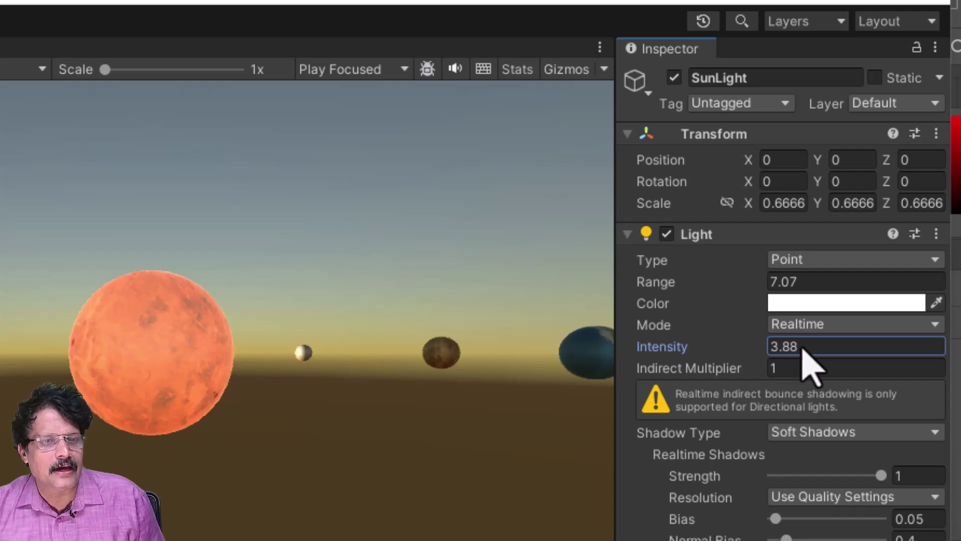
{"action": "left_click", "coordinate": [425, 472]}
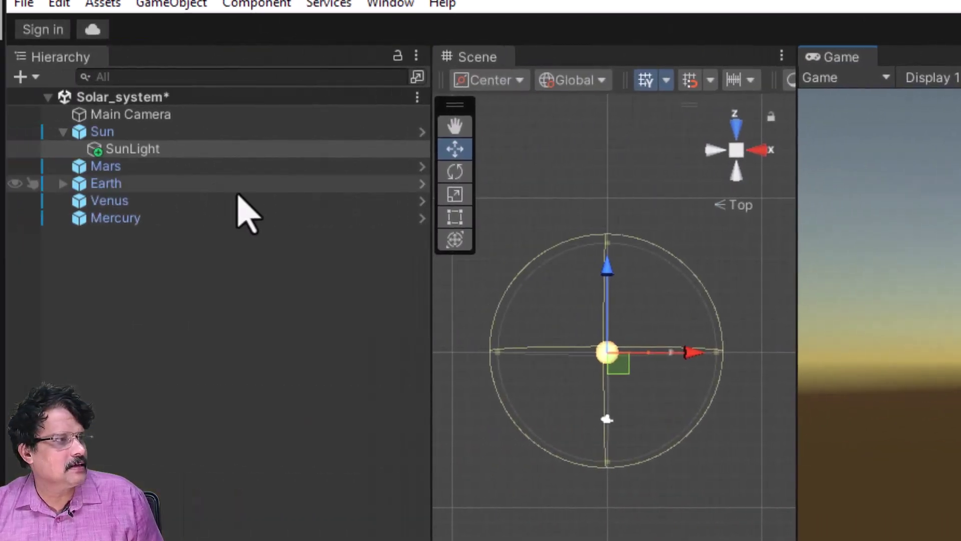
Slide the Main Camera sideways along X to reframe the planets, then stop Play mode
{"action": "left_click", "coordinate": [123, 114]}
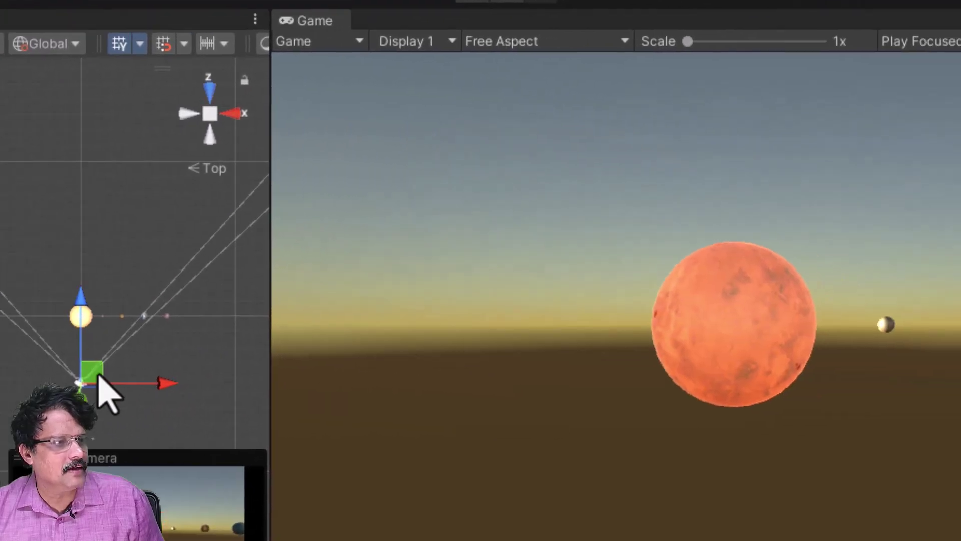
{"action": "left_click_drag", "start_coordinate": [97, 377], "coordinate": [120, 379]}
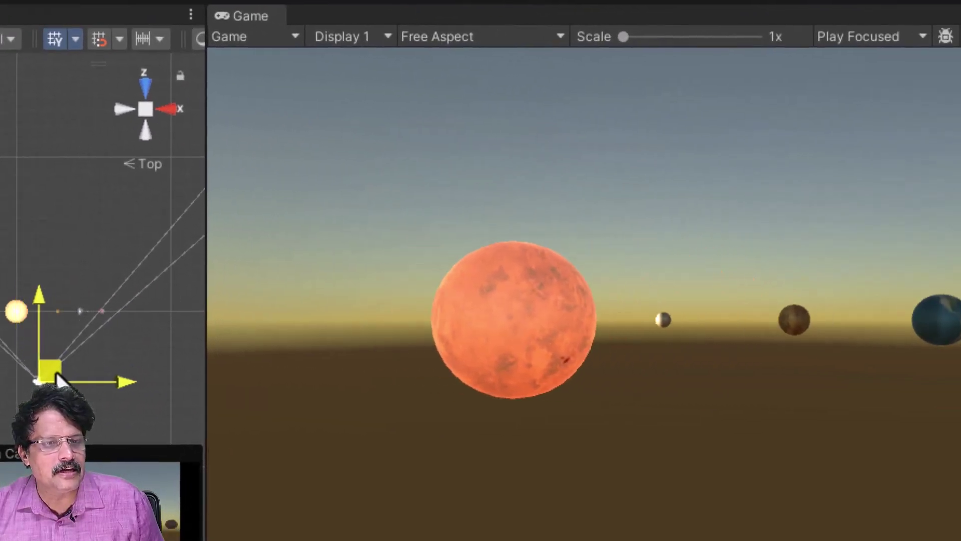
{"action": "left_click_drag", "start_coordinate": [56, 375], "coordinate": [55, 372]}
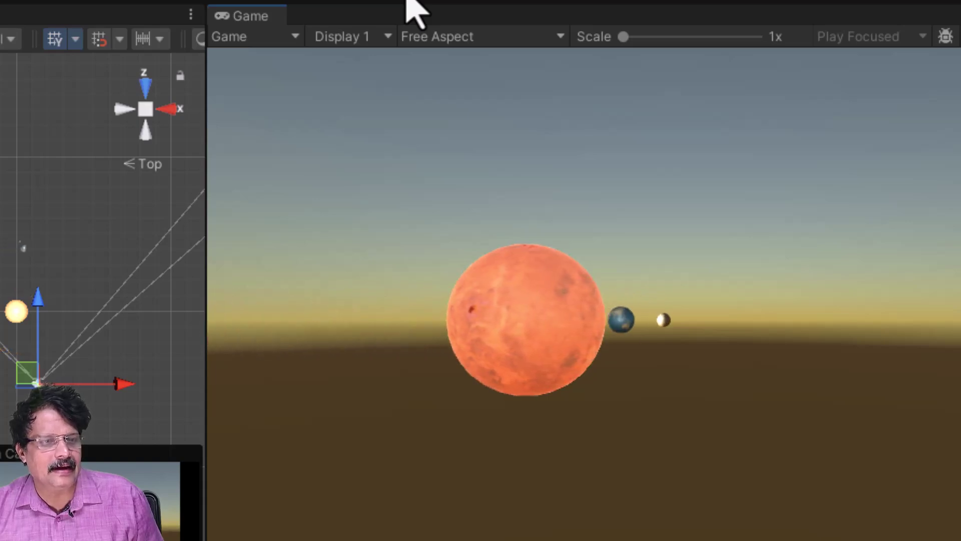
{"action": "left_click", "coordinate": [408, 3]}
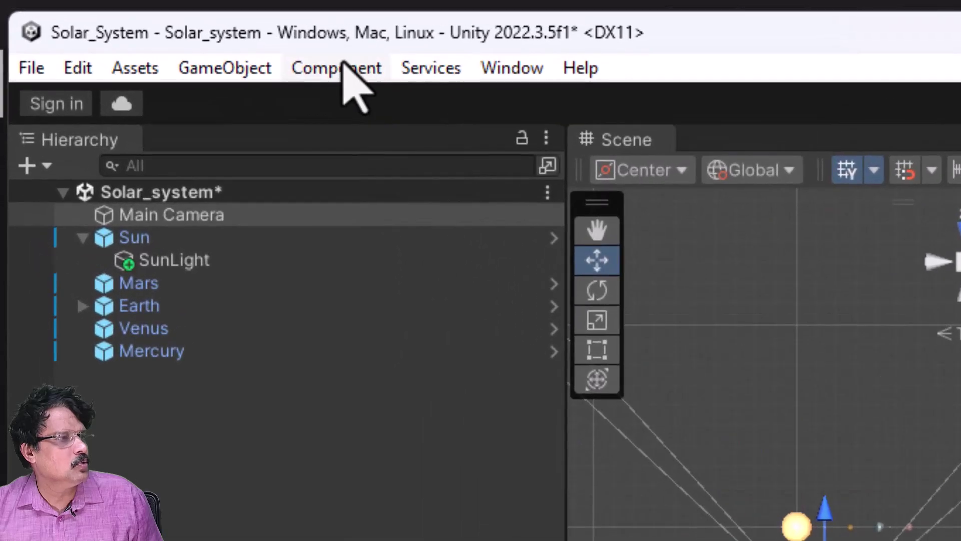
Add a Light component (Point, range 10, intensity 1) to the Main Camera
{"action": "left_click", "coordinate": [120, 23]}
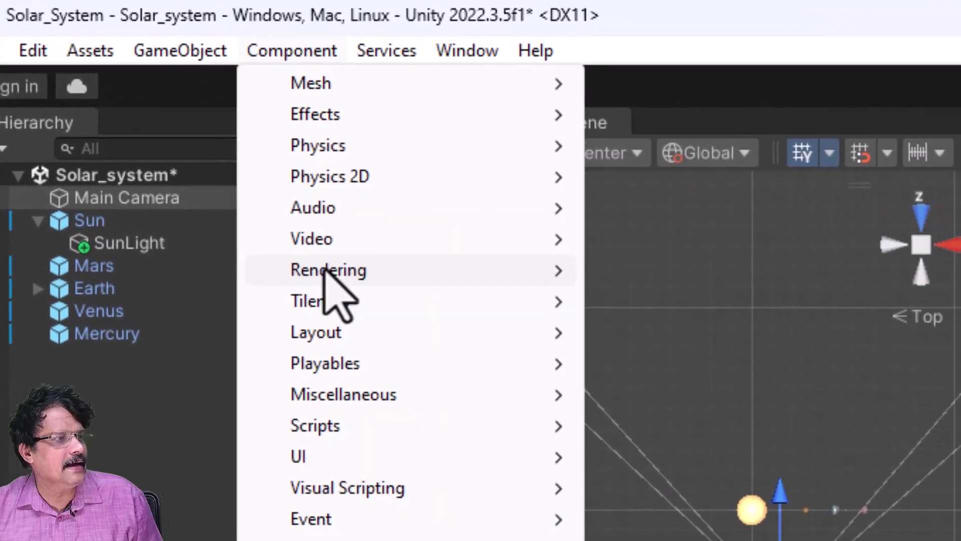
{"action": "mouse_move", "coordinate": [368, 287]}
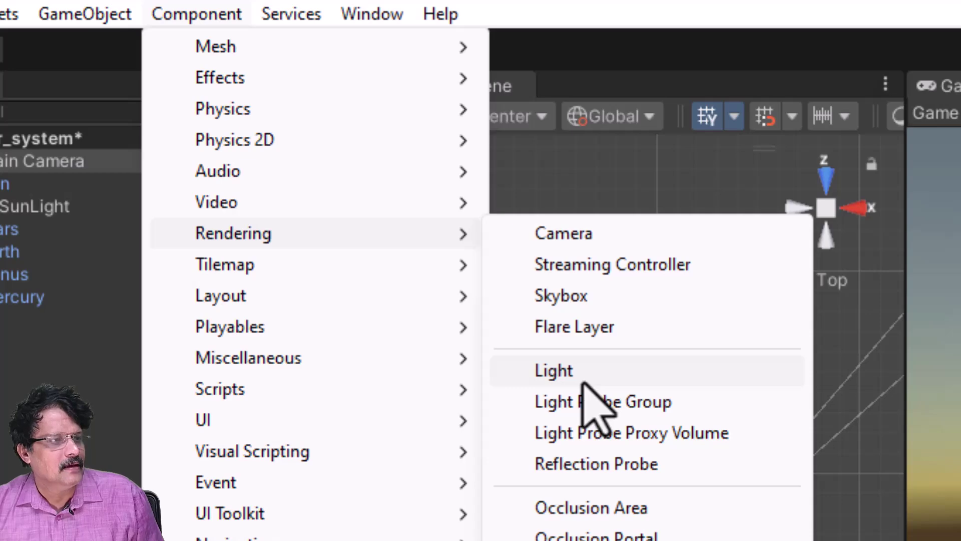
{"action": "left_click", "coordinate": [564, 371]}
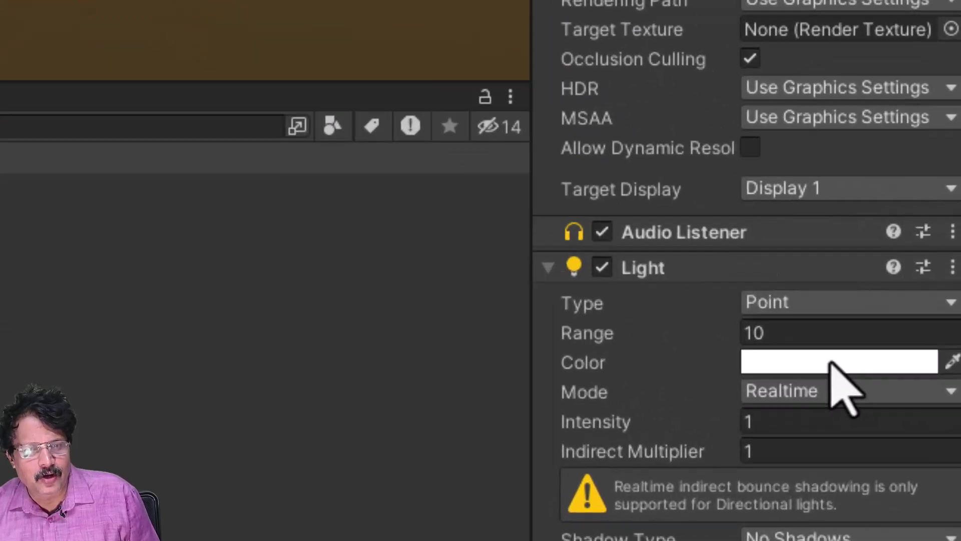
Open the camera Light's colour picker and try out pinkish shades
{"action": "left_click", "coordinate": [890, 445]}
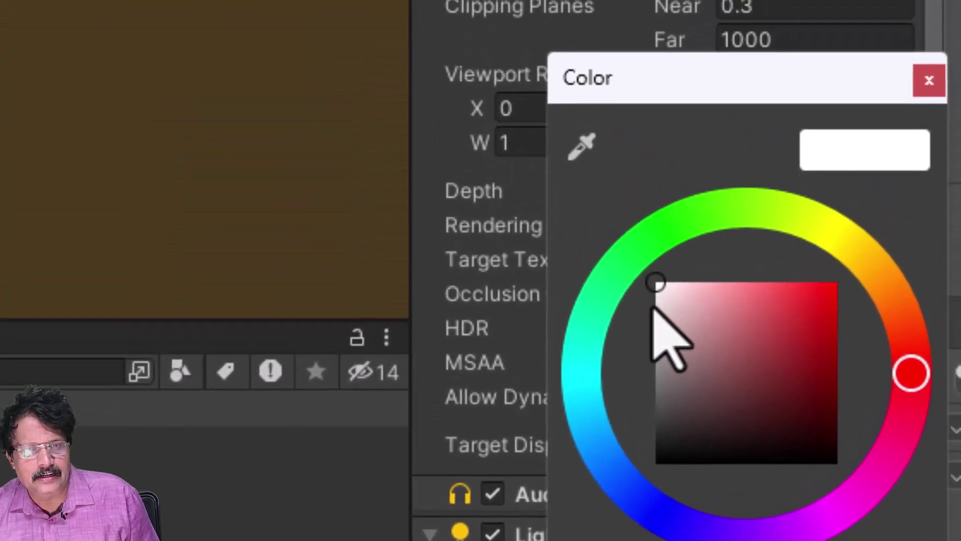
{"action": "left_click", "coordinate": [666, 310]}
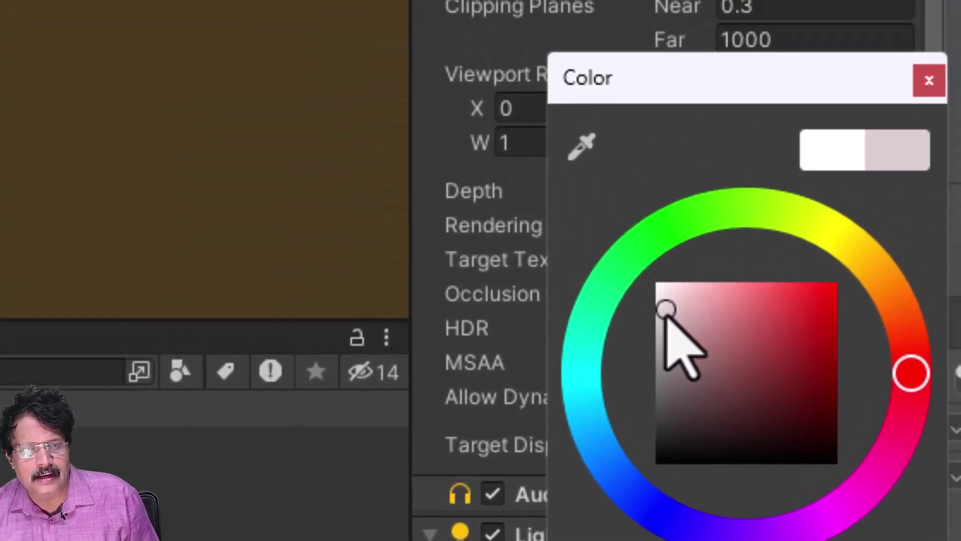
{"action": "left_click_drag", "start_coordinate": [665, 311], "coordinate": [687, 316]}
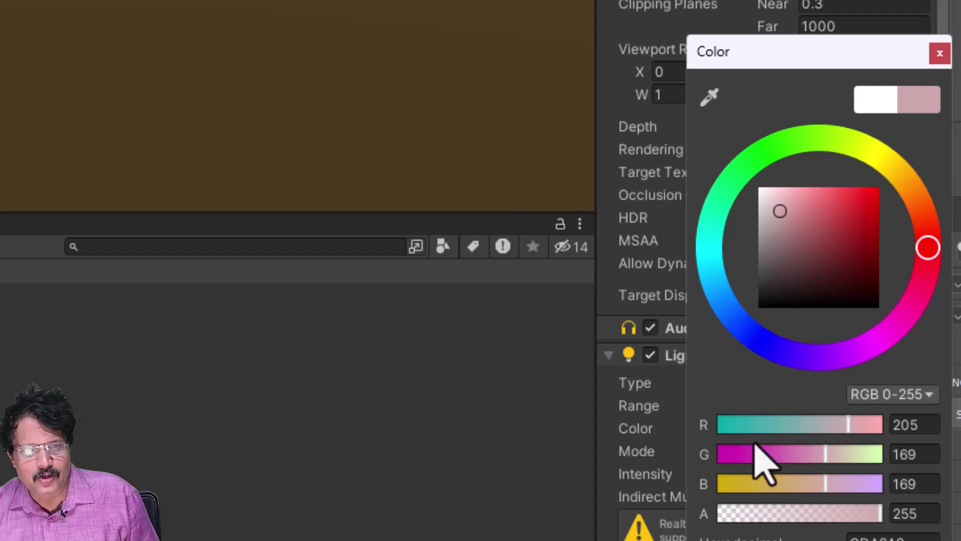
{"action": "left_click", "coordinate": [778, 209]}
{"action": "left_click_drag", "start_coordinate": [778, 217], "coordinate": [782, 223]}
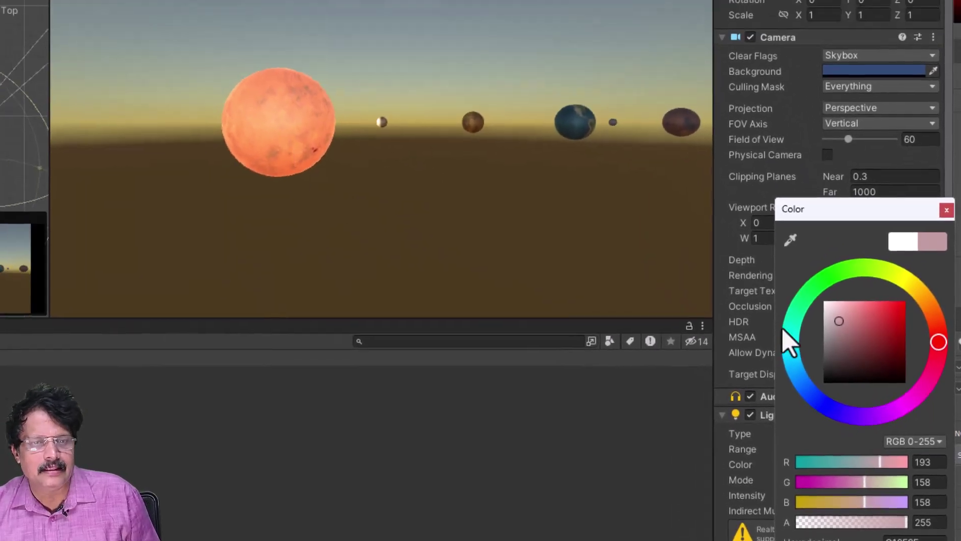
{"action": "left_click_drag", "start_coordinate": [843, 325], "coordinate": [846, 335]}
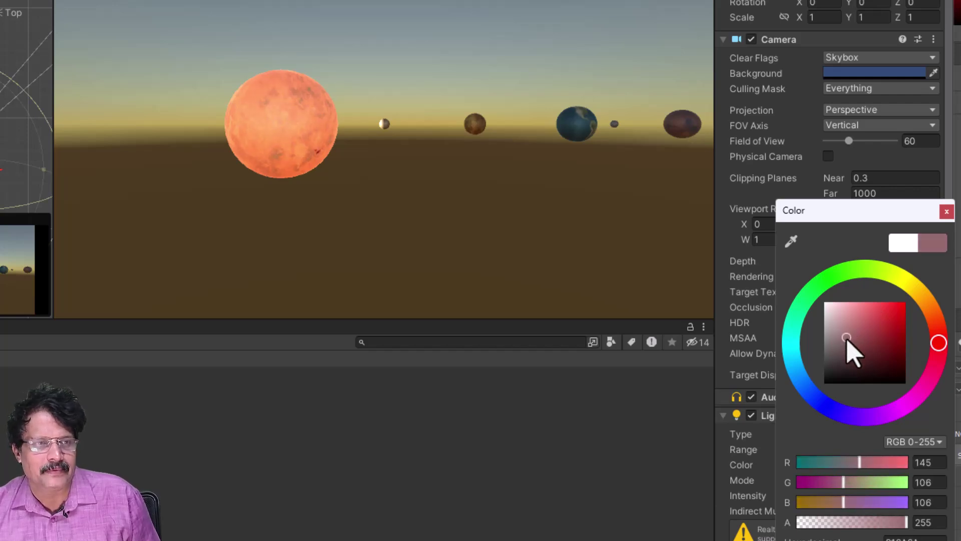
{"action": "left_click_drag", "start_coordinate": [847, 338], "coordinate": [848, 334]}
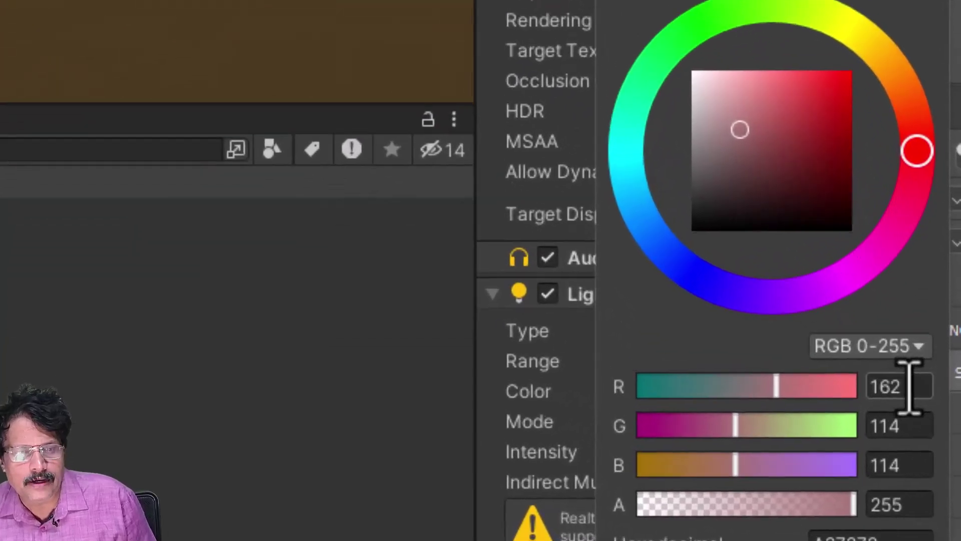
Enter RGB 150, 150, 150 for the light colour and close the picker
{"action": "left_click", "coordinate": [934, 462]}
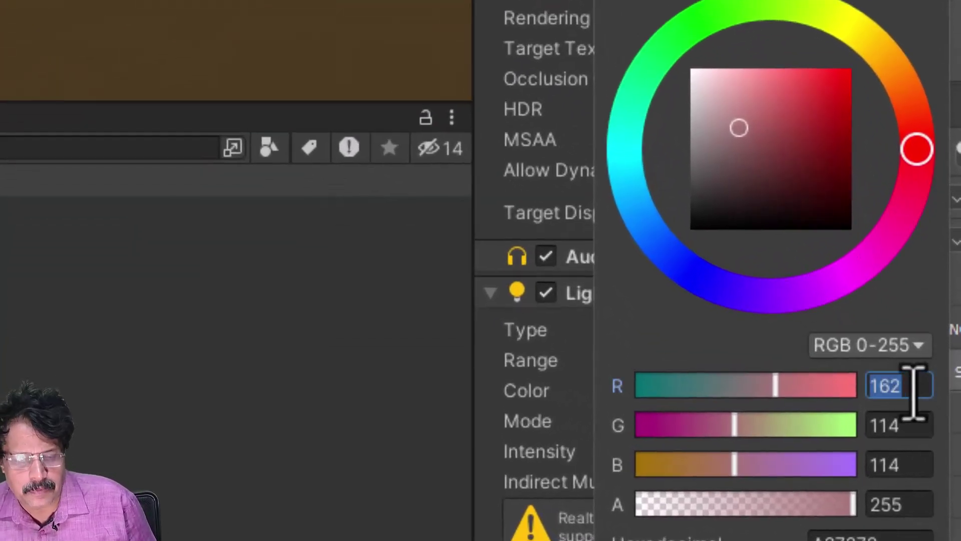
{"action": "type", "text": "150"}
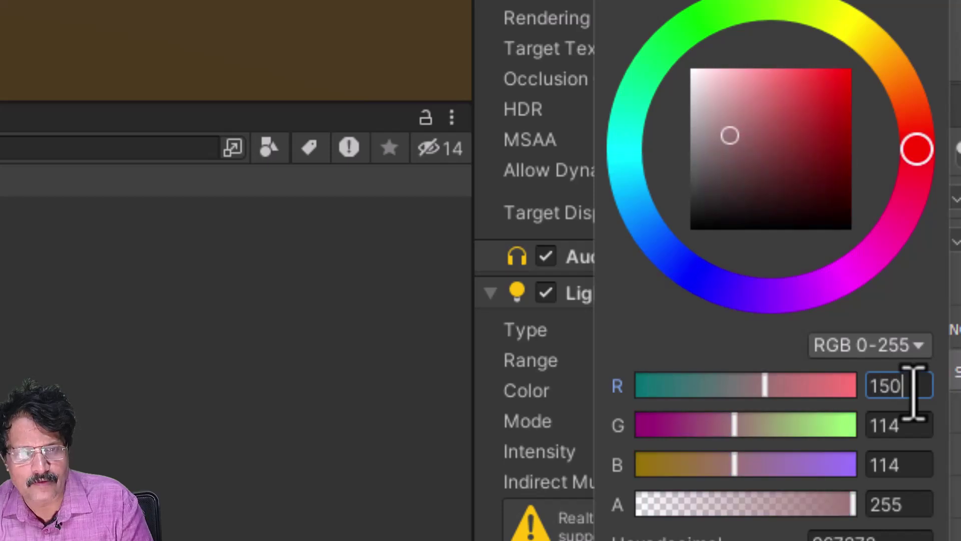
{"action": "key", "text": "Tab"}
{"action": "type", "text": "150"}
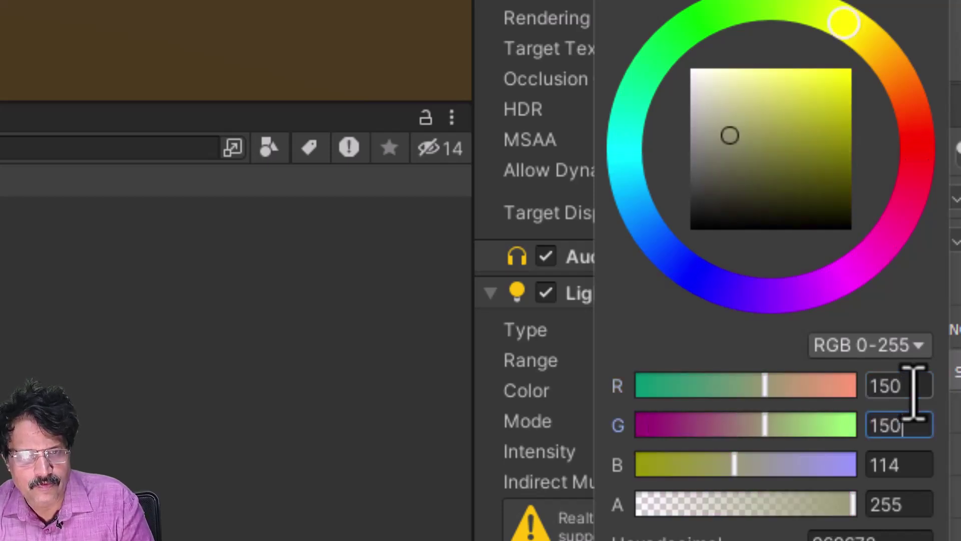
{"action": "key", "text": "Tab"}
{"action": "type", "text": "150"}
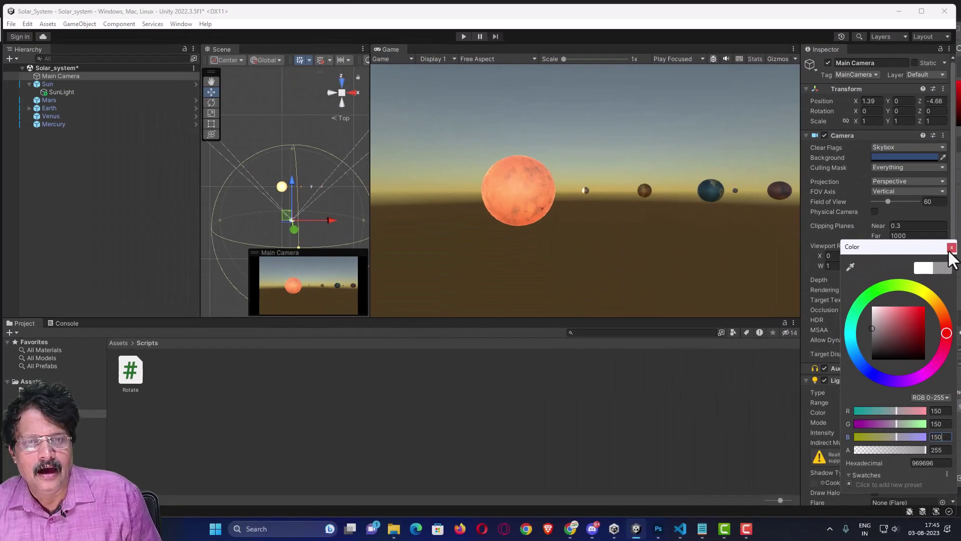
{"action": "left_click", "coordinate": [951, 248]}
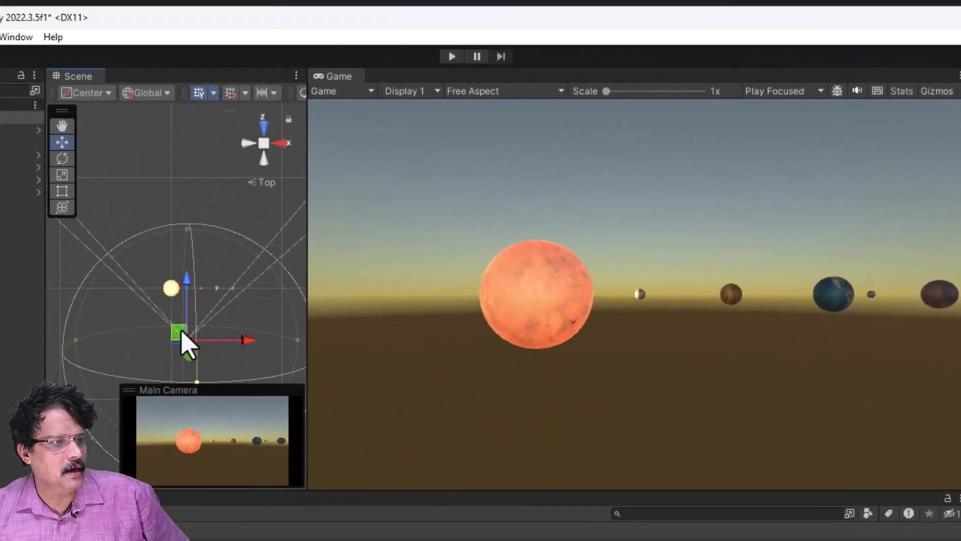
Move and rotate the camera to frame more of the planet row, then test-run and stop the scene
{"action": "mouse_move", "coordinate": [181, 332]}
{"action": "left_mouse_down"}
{"action": "mouse_move", "coordinate": [204, 324]}
{"action": "mouse_move", "coordinate": [172, 318]}
{"action": "left_mouse_up"}
{"action": "left_click", "coordinate": [61, 158]}
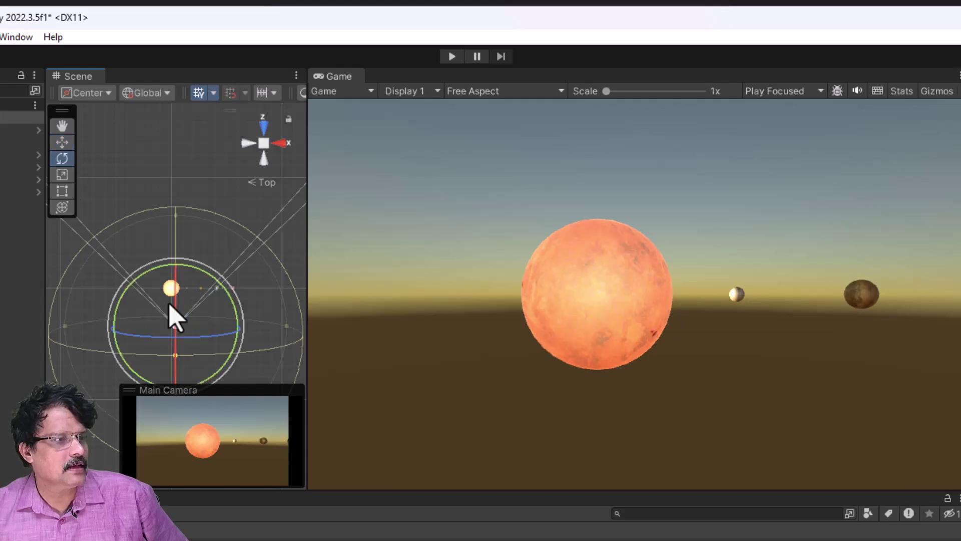
{"action": "left_click_drag", "start_coordinate": [224, 288], "coordinate": [271, 326]}
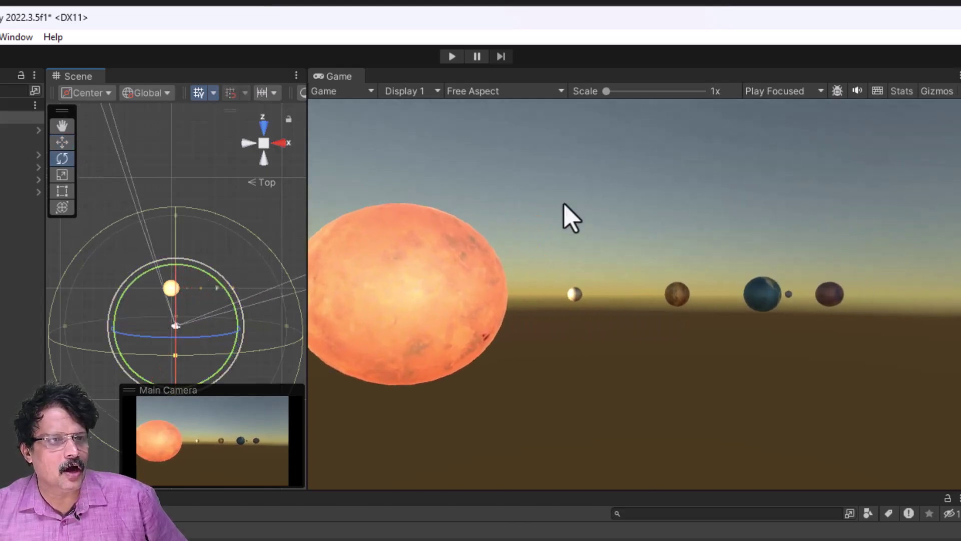
{"action": "left_click", "coordinate": [449, 56]}
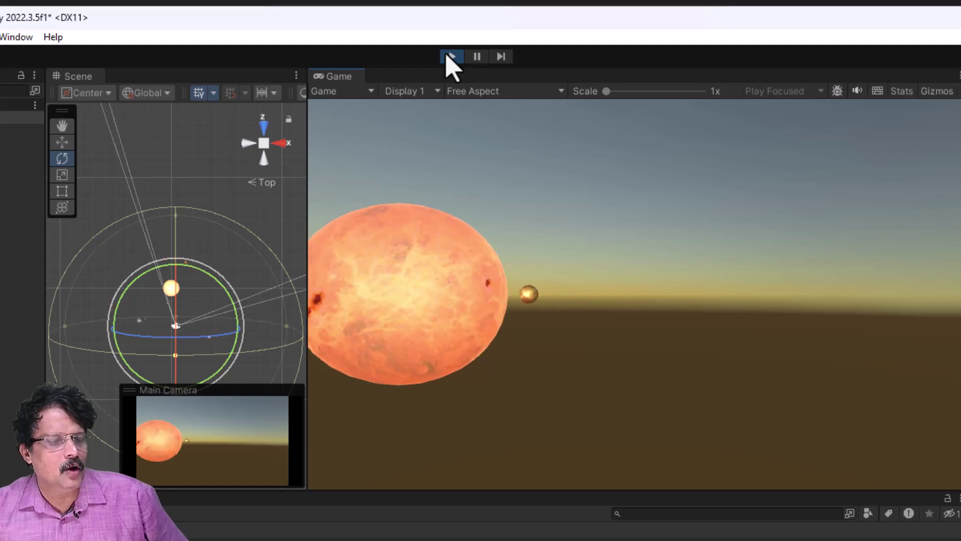
{"action": "left_click", "coordinate": [451, 56]}
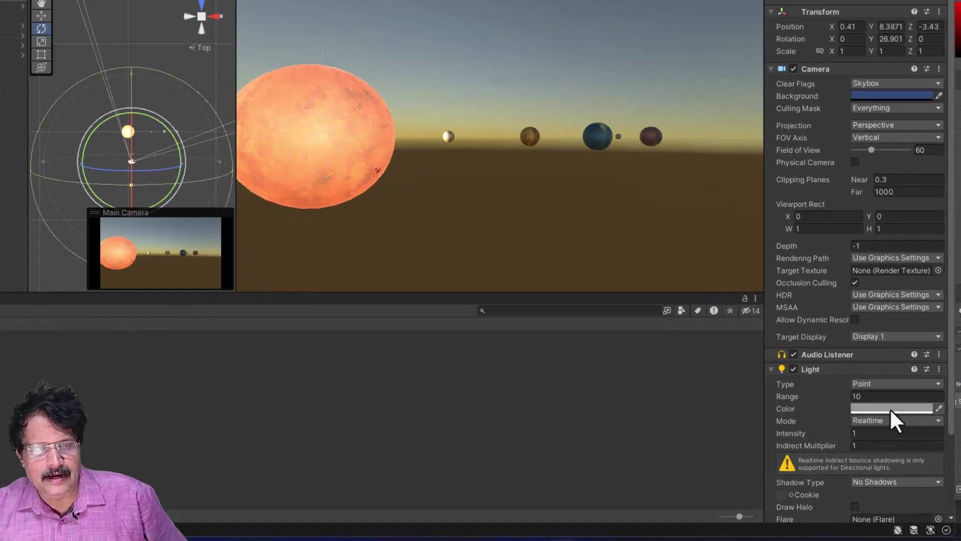
Set the camera's point light colour to dark grey RGB 75, 75, 75
{"action": "left_click", "coordinate": [904, 412]}
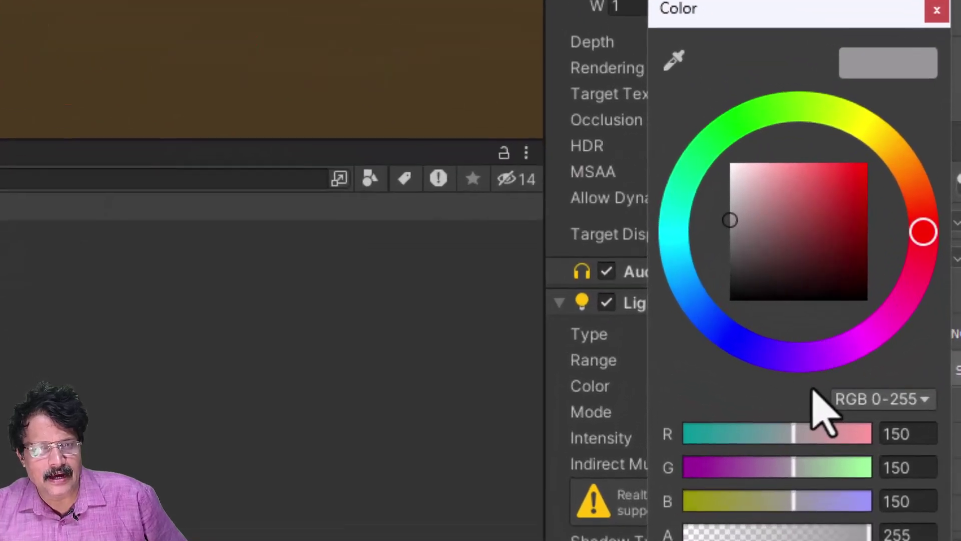
{"action": "left_click", "coordinate": [919, 435]}
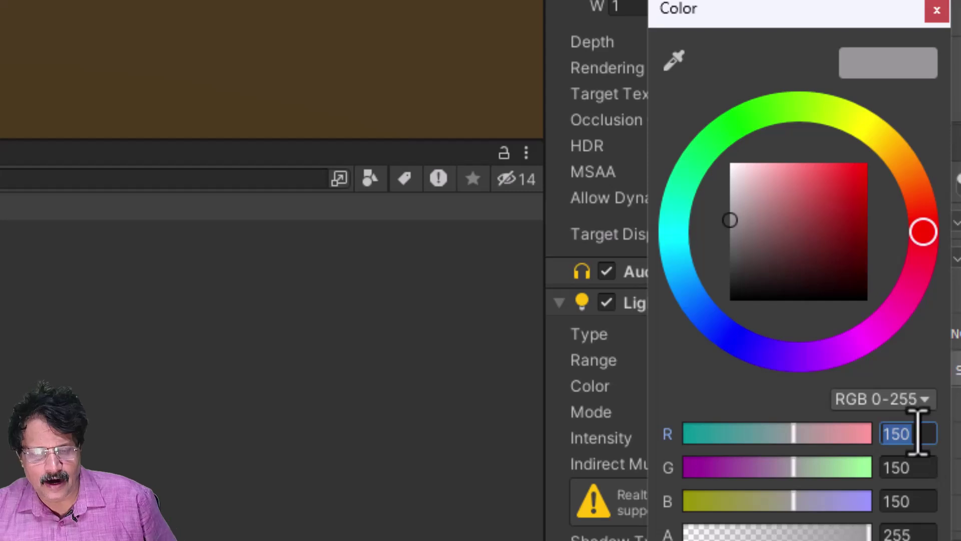
{"action": "type", "text": "7"}
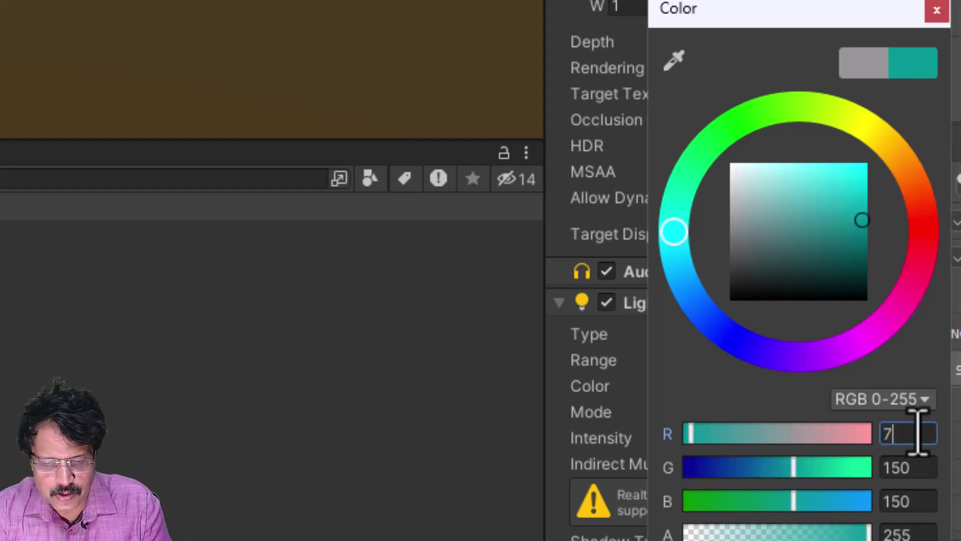
{"action": "type", "text": "575"}
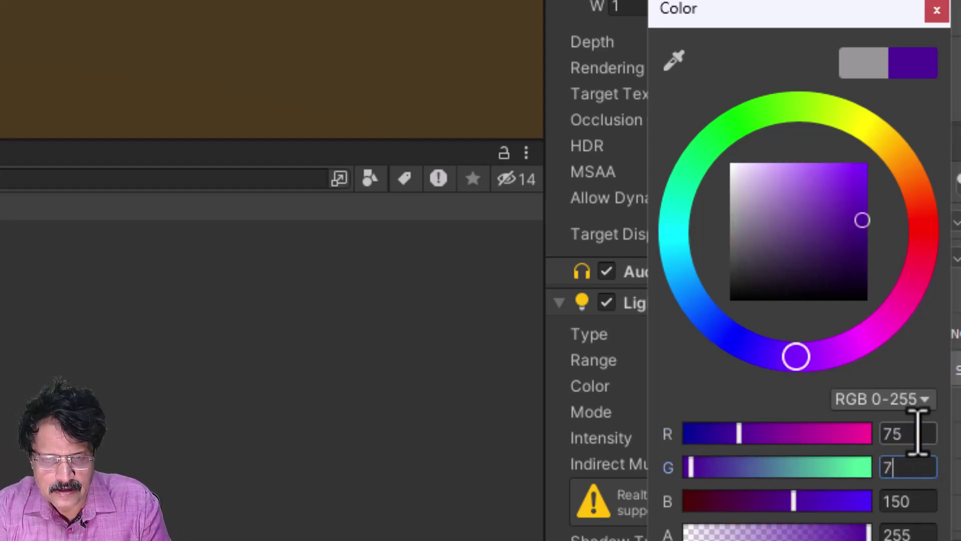
{"action": "key", "text": "Tab"}
{"action": "type", "text": "75"}
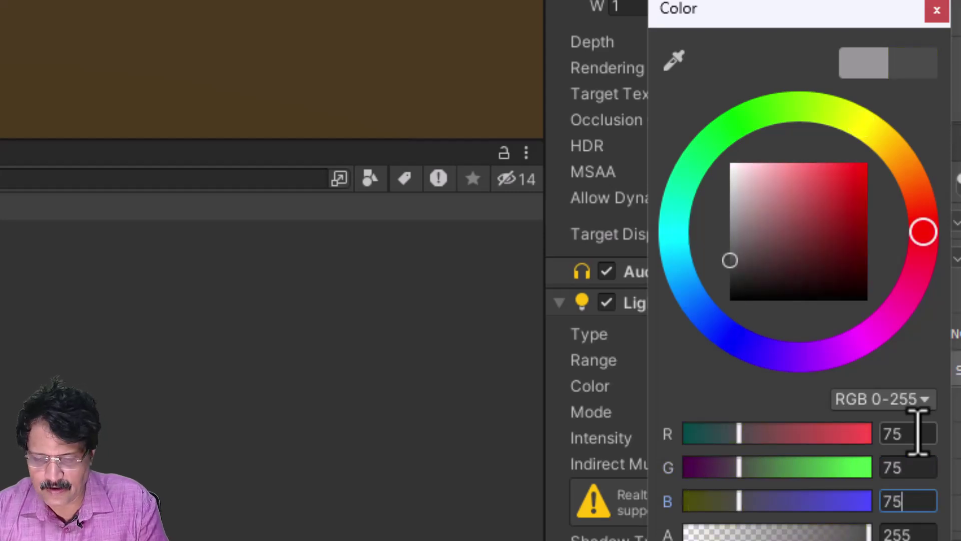
{"action": "left_click", "coordinate": [937, 10]}
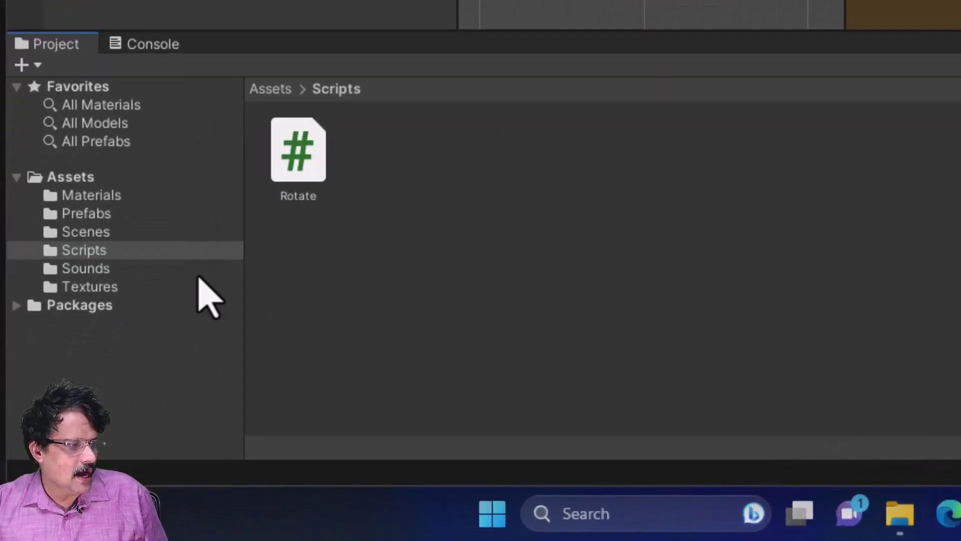
Create a new material named StarMaterial in the Materials folder
{"action": "left_click", "coordinate": [80, 180]}
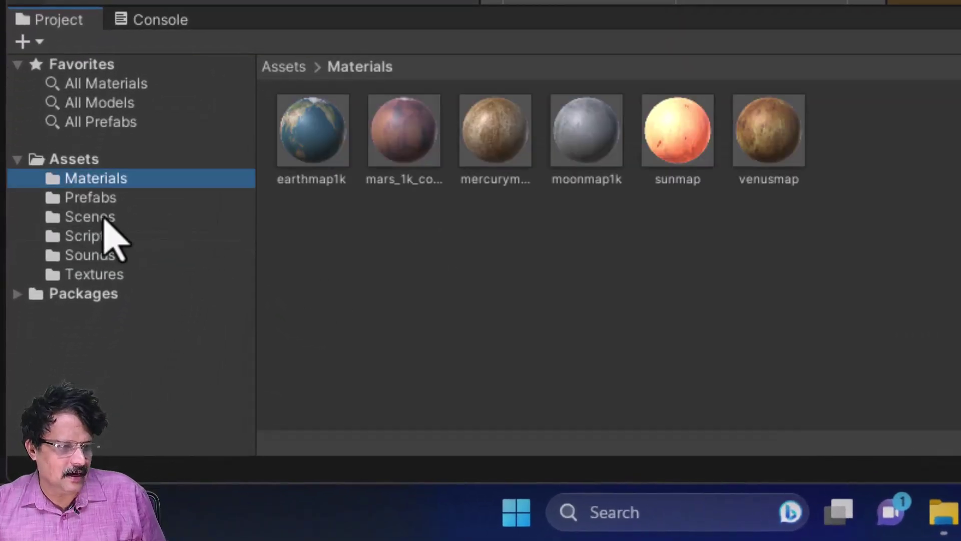
{"action": "right_click", "coordinate": [635, 300]}
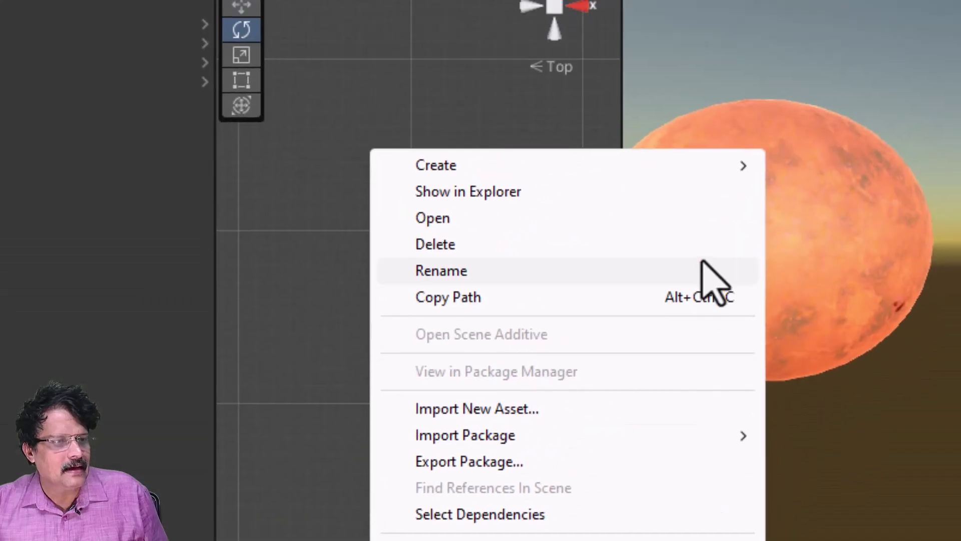
{"action": "mouse_move", "coordinate": [701, 173]}
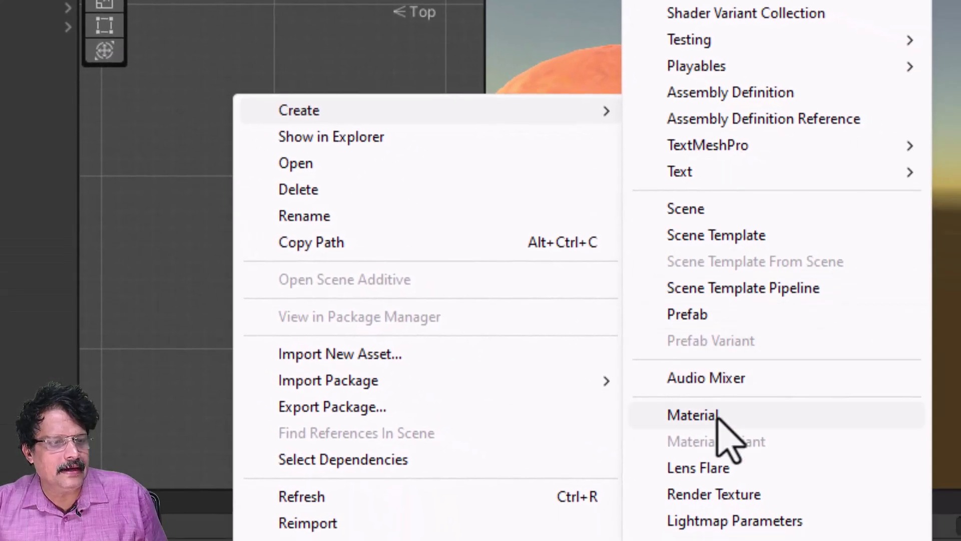
{"action": "left_click", "coordinate": [846, 467]}
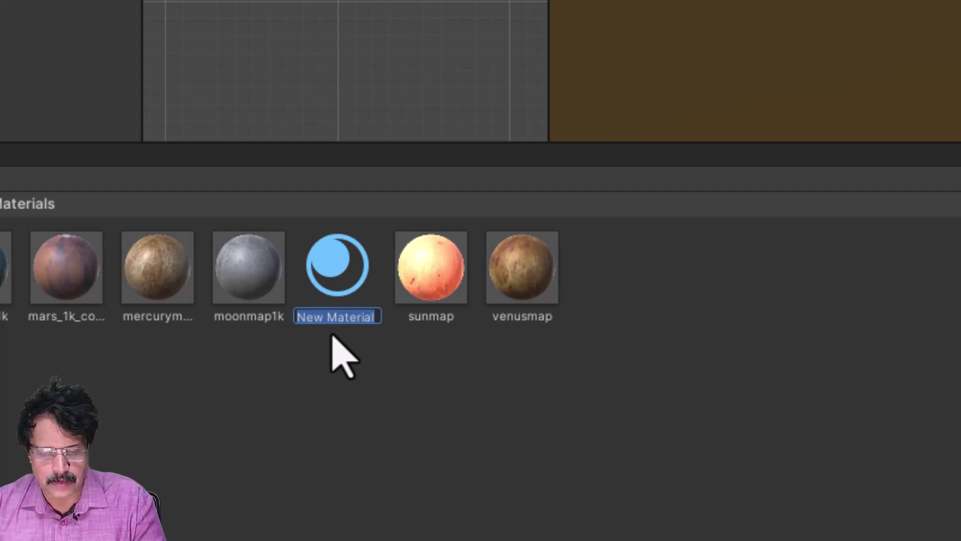
{"action": "type", "text": "s"}
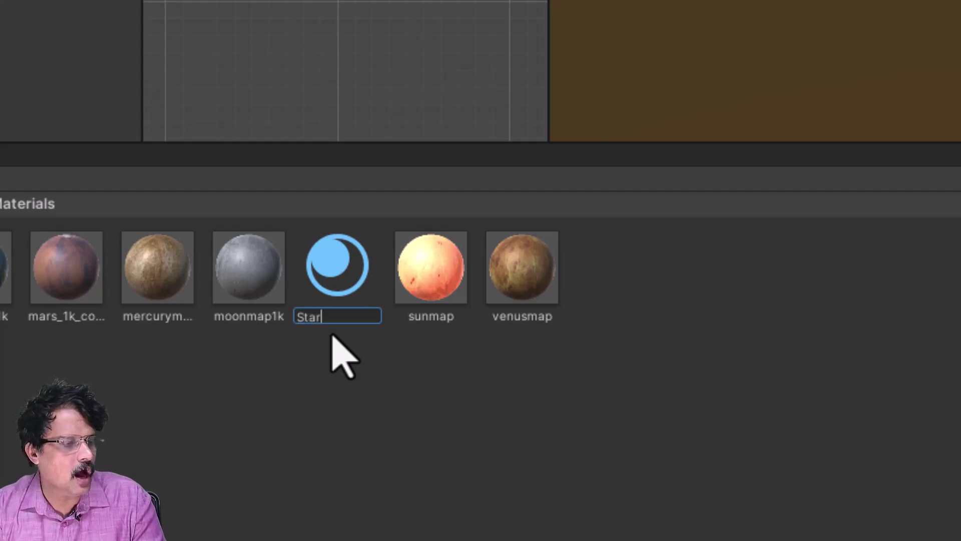
{"action": "type", "text": "tarMaterial"}
{"action": "key", "text": "Return"}
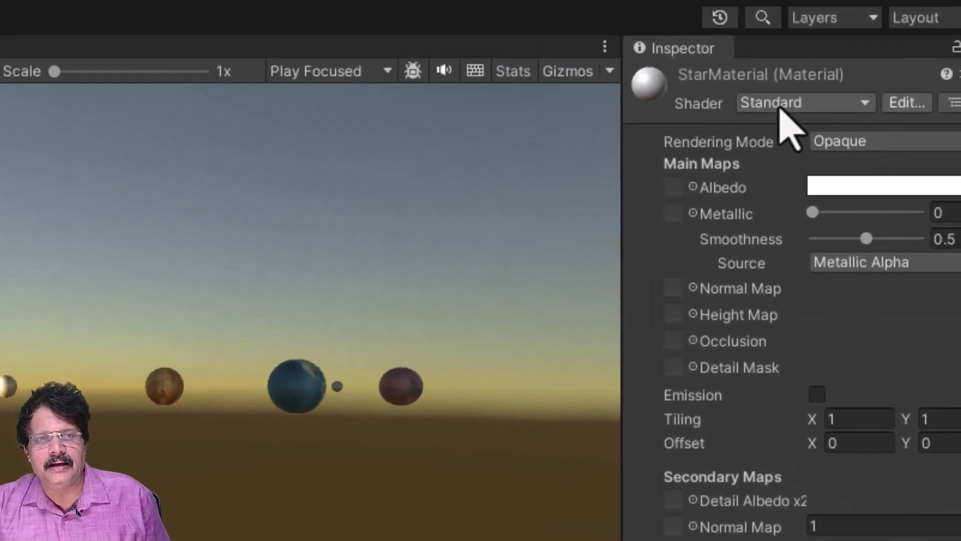
{"action": "left_click", "coordinate": [780, 106]}
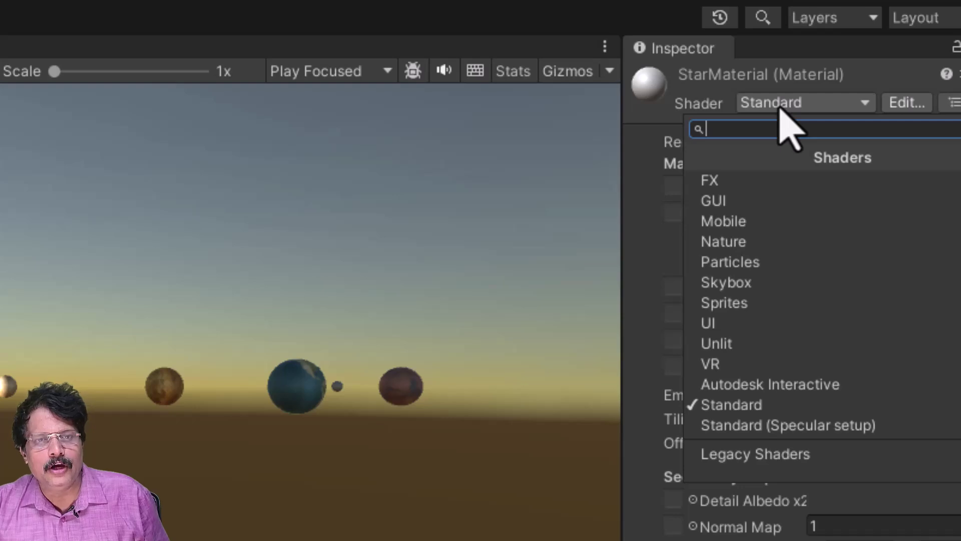
Switch StarMaterial's shader to Skybox/6 Sided
{"action": "left_click", "coordinate": [739, 286]}
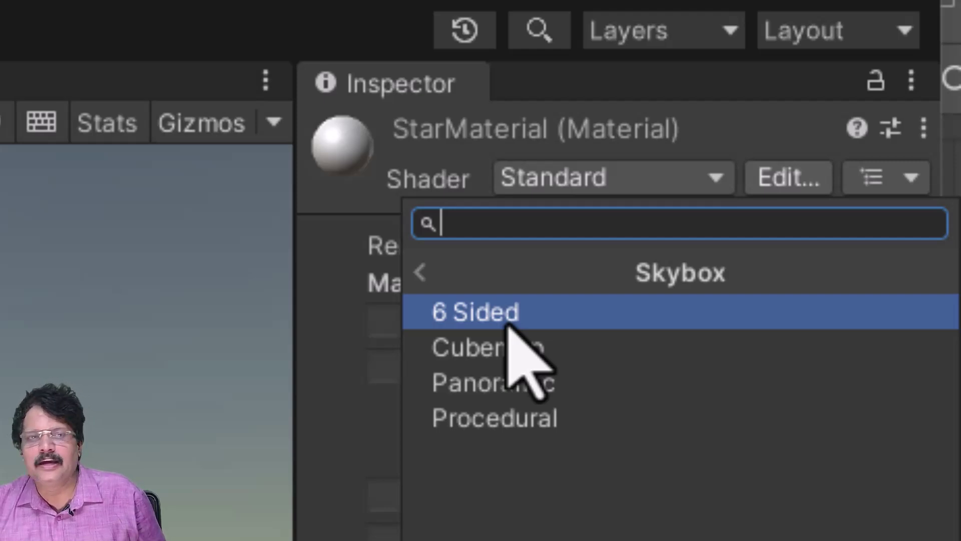
{"action": "left_click", "coordinate": [508, 316]}
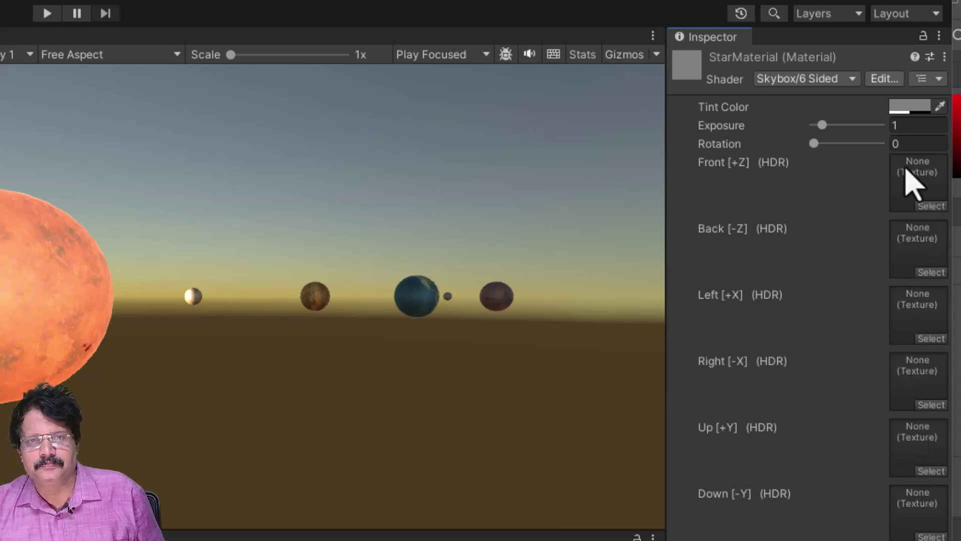
Assign the space texture to StarMaterial's Front and Back faces
{"action": "left_click", "coordinate": [932, 206]}
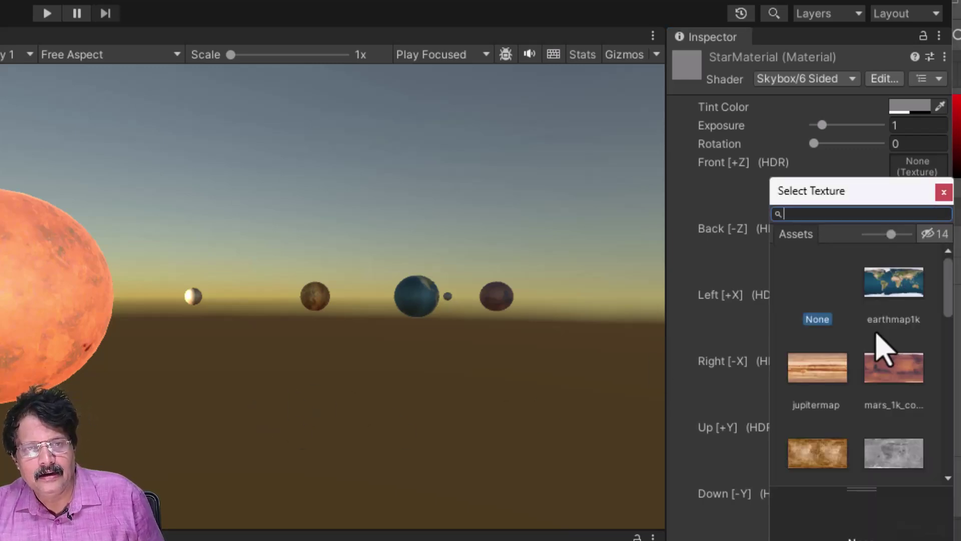
{"action": "scroll", "coordinate": [877, 338], "scroll_direction": "down", "scroll_amount": 5}
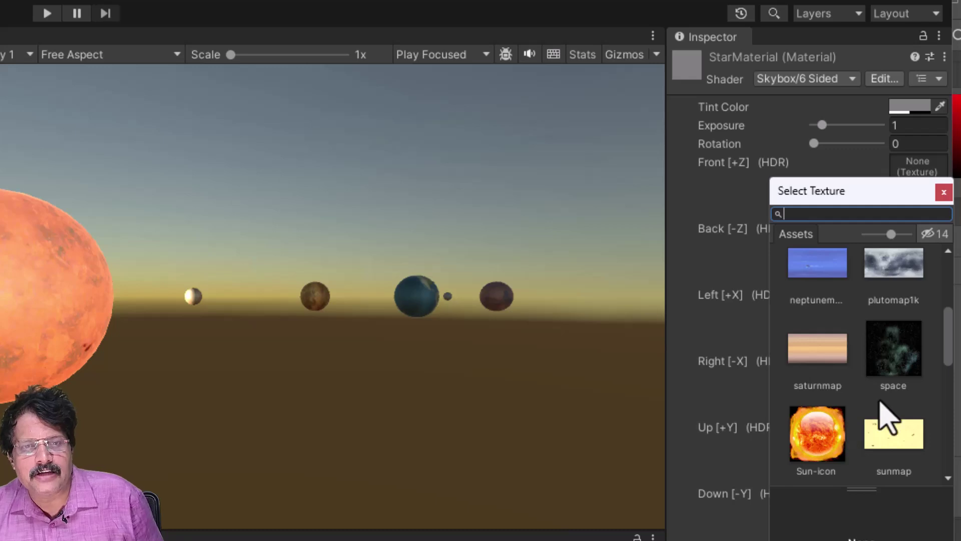
{"action": "left_click", "coordinate": [901, 352]}
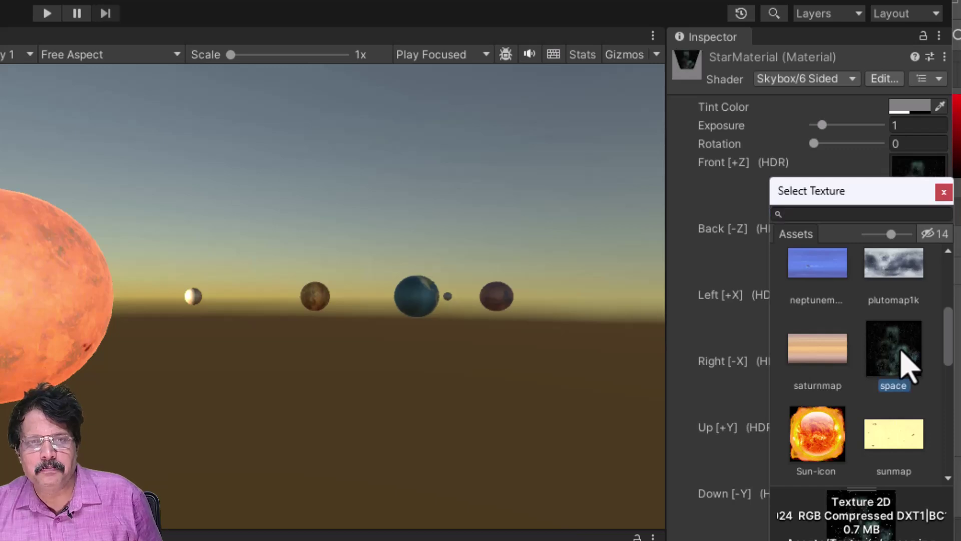
{"action": "left_click", "coordinate": [944, 193]}
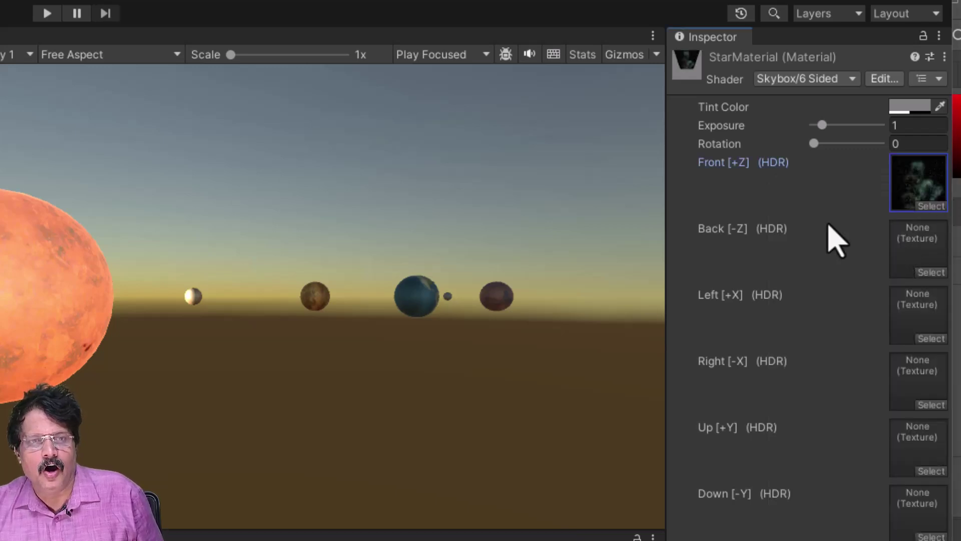
{"action": "left_click", "coordinate": [931, 273]}
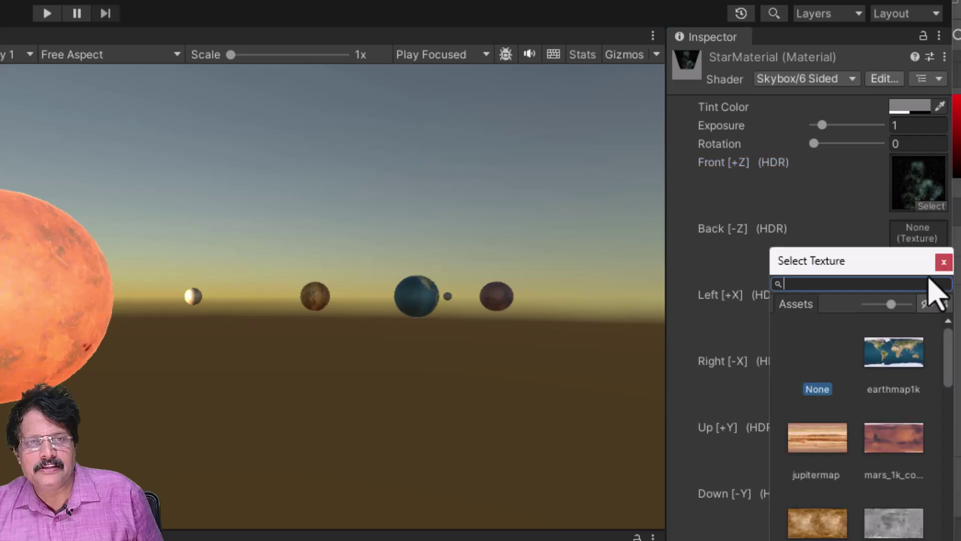
{"action": "scroll", "coordinate": [881, 435], "scroll_direction": "down", "scroll_amount": 1}
{"action": "scroll", "coordinate": [887, 451], "scroll_direction": "down", "scroll_amount": 2}
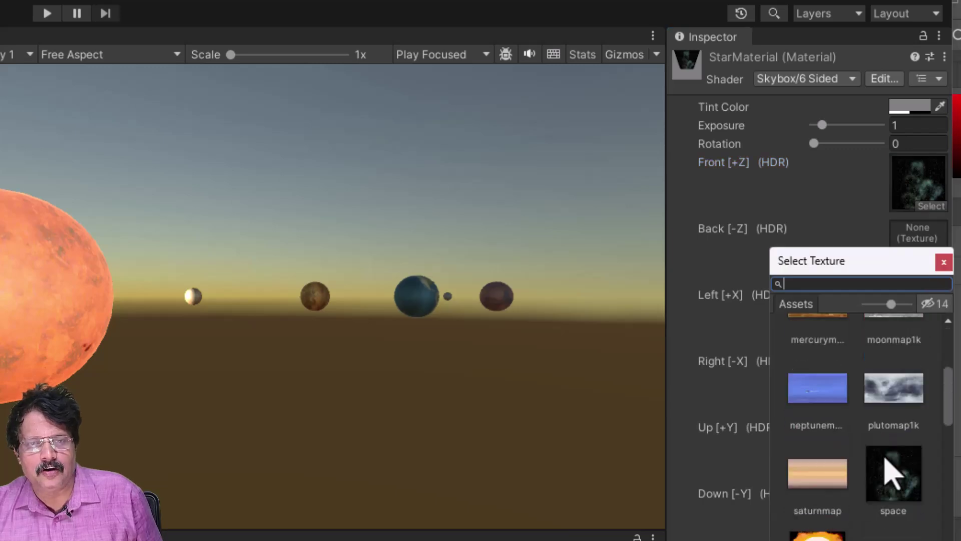
{"action": "left_click", "coordinate": [890, 473]}
{"action": "left_click", "coordinate": [944, 262]}
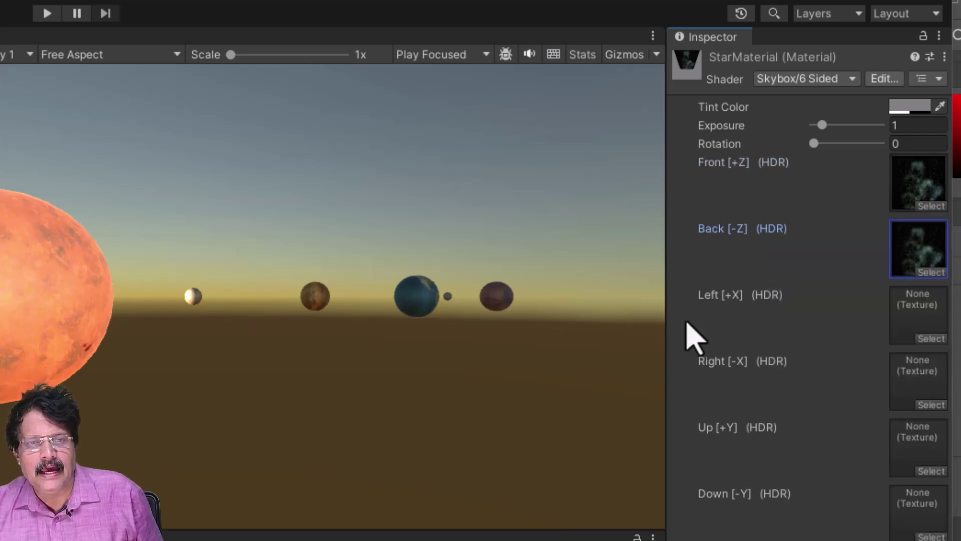
Assign the space texture to the Left and Right faces
{"action": "left_click", "coordinate": [930, 339]}
{"action": "scroll", "coordinate": [879, 497], "scroll_direction": "down", "scroll_amount": 3}
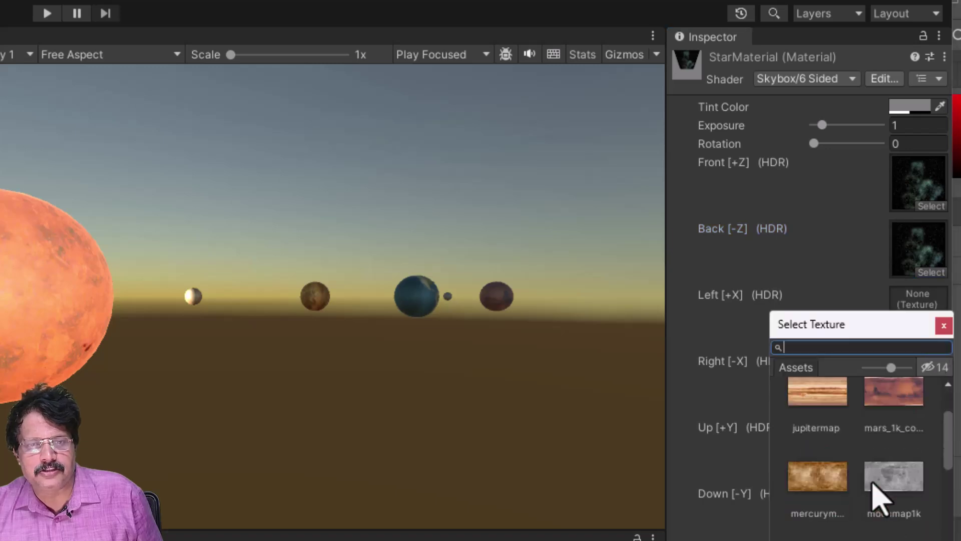
{"action": "left_click", "coordinate": [887, 534]}
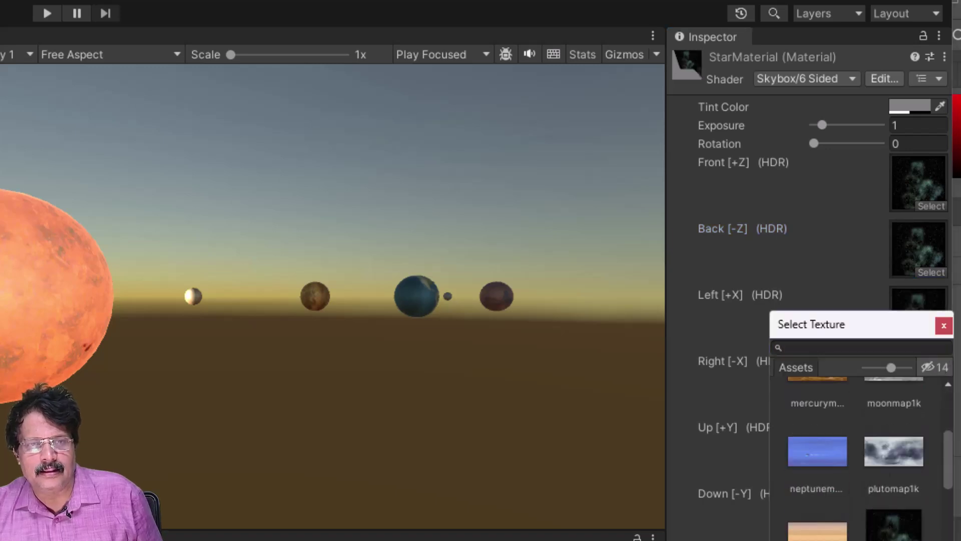
{"action": "left_click", "coordinate": [944, 326]}
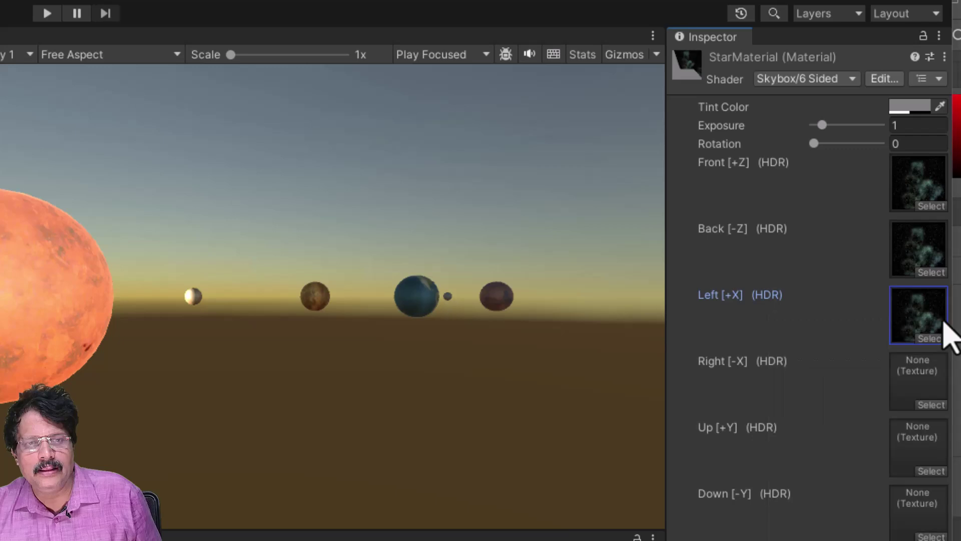
{"action": "left_click", "coordinate": [935, 403]}
{"action": "scroll", "coordinate": [884, 525], "scroll_direction": "down", "scroll_amount": 5}
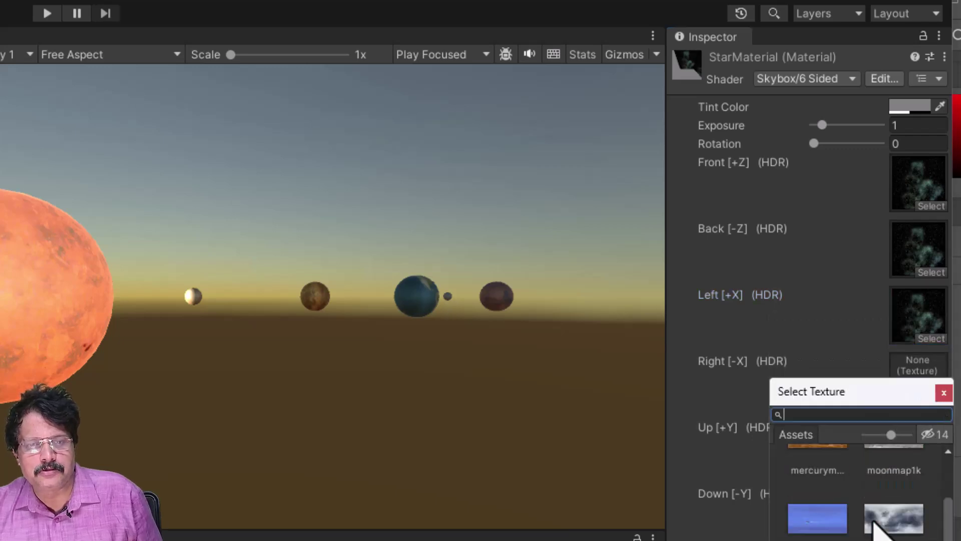
{"action": "left_click", "coordinate": [886, 531]}
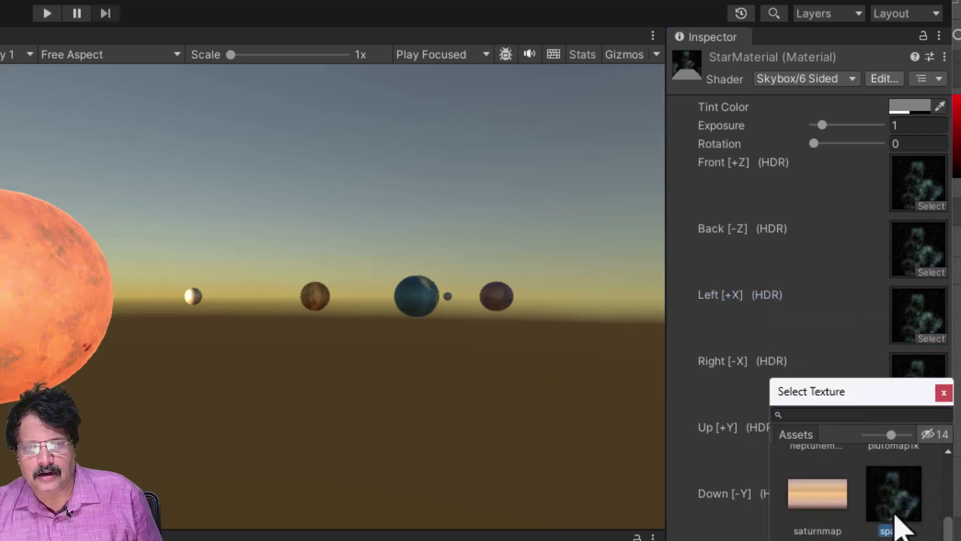
{"action": "left_click", "coordinate": [944, 382]}
Assign the space texture to the Up and Down faces
{"action": "left_click", "coordinate": [931, 461]}
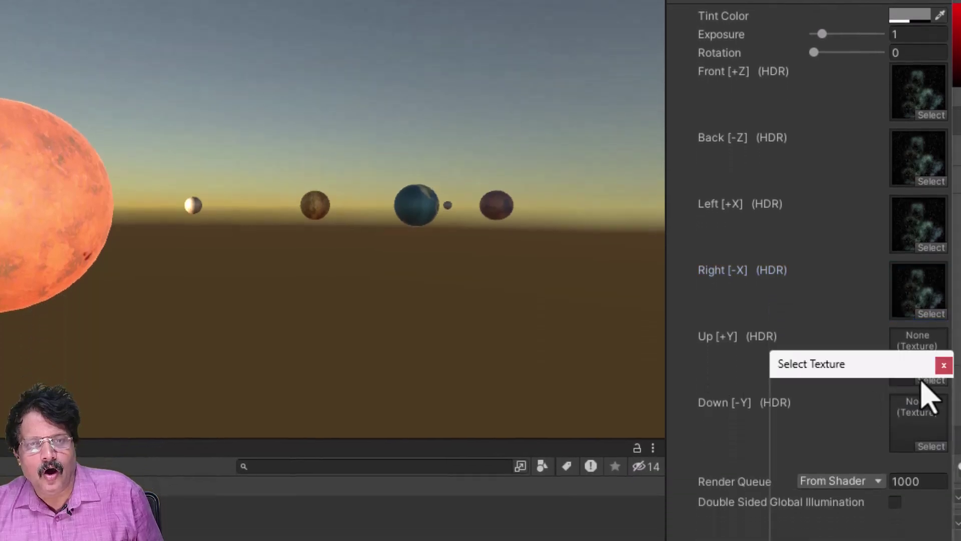
{"action": "scroll", "coordinate": [904, 448], "scroll_direction": "down", "scroll_amount": 5}
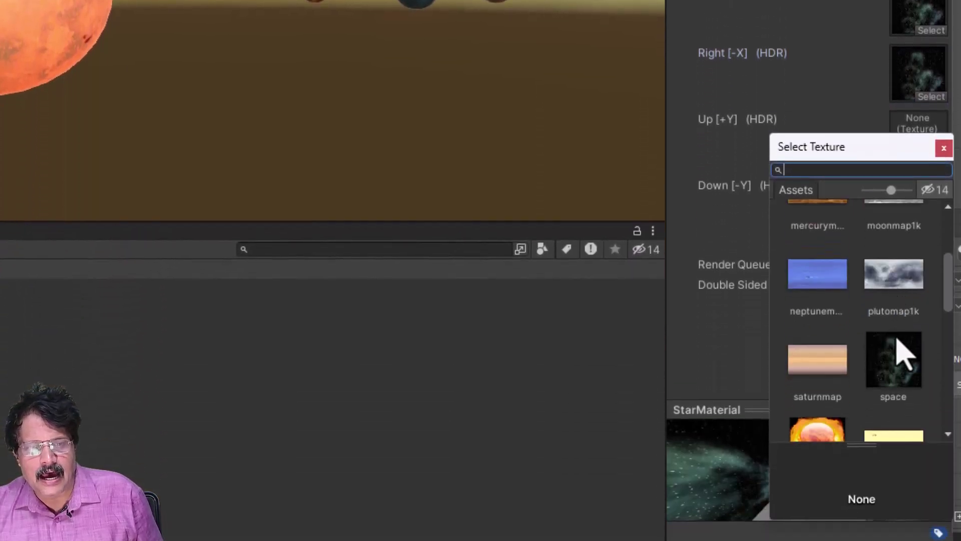
{"action": "left_click", "coordinate": [901, 363]}
{"action": "left_click", "coordinate": [945, 148]}
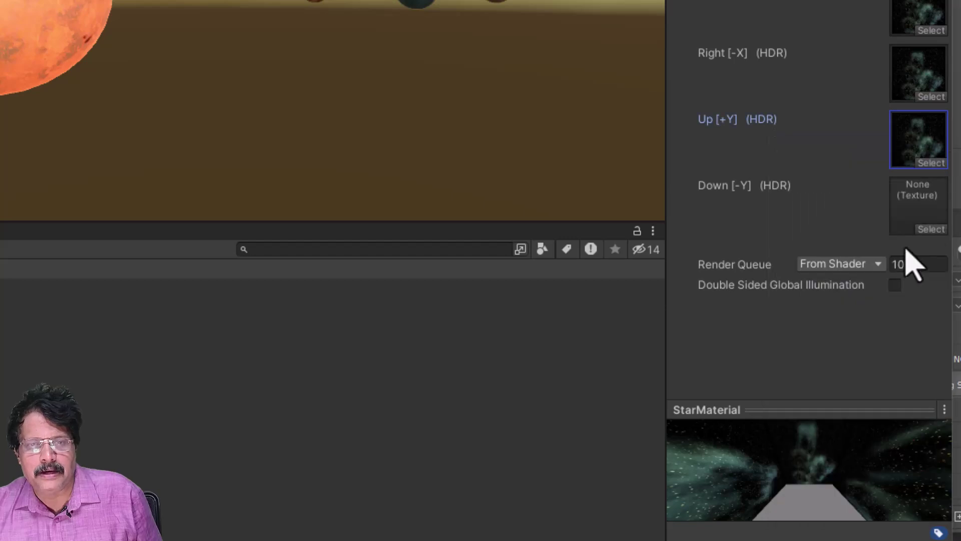
{"action": "left_click", "coordinate": [930, 231]}
{"action": "scroll", "coordinate": [874, 380], "scroll_direction": "down", "scroll_amount": 5}
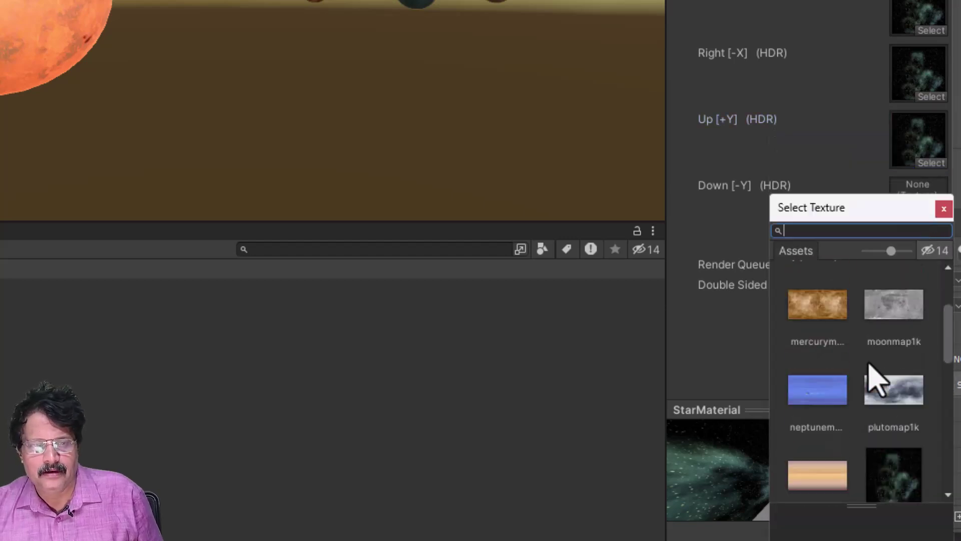
{"action": "left_click", "coordinate": [896, 420]}
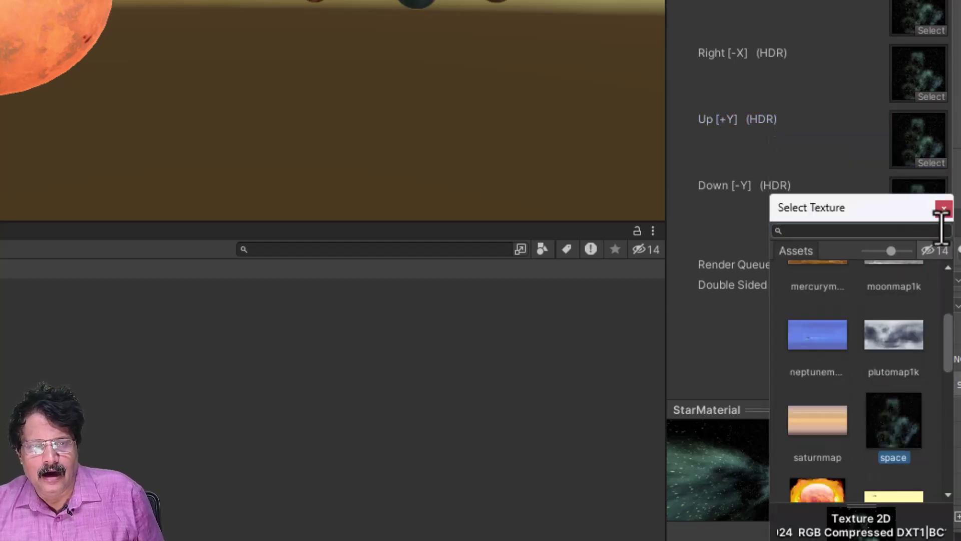
{"action": "left_click", "coordinate": [944, 209]}
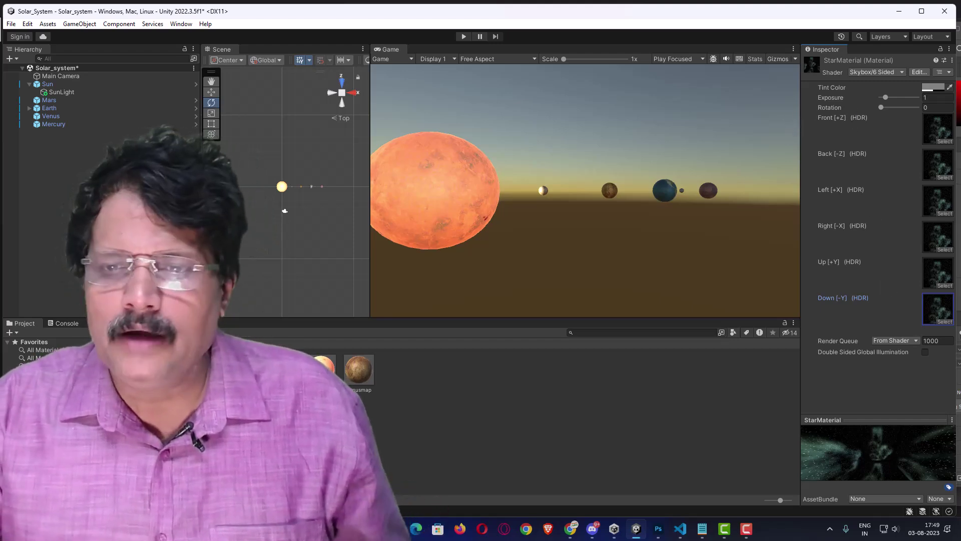
Select Main Camera, collapse Transform, and scroll to its Skybox component, leaving it enabled
{"action": "left_click", "coordinate": [43, 76]}
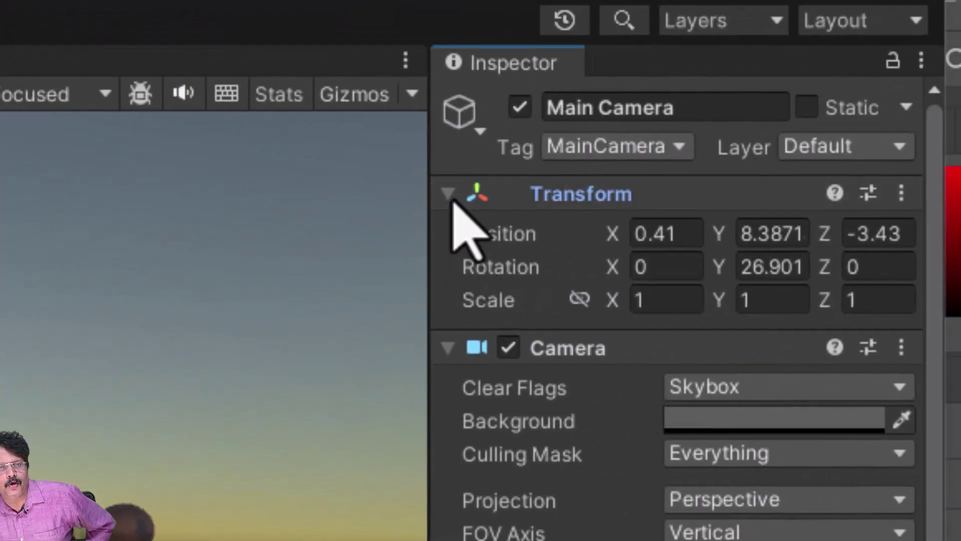
{"action": "left_click", "coordinate": [452, 200]}
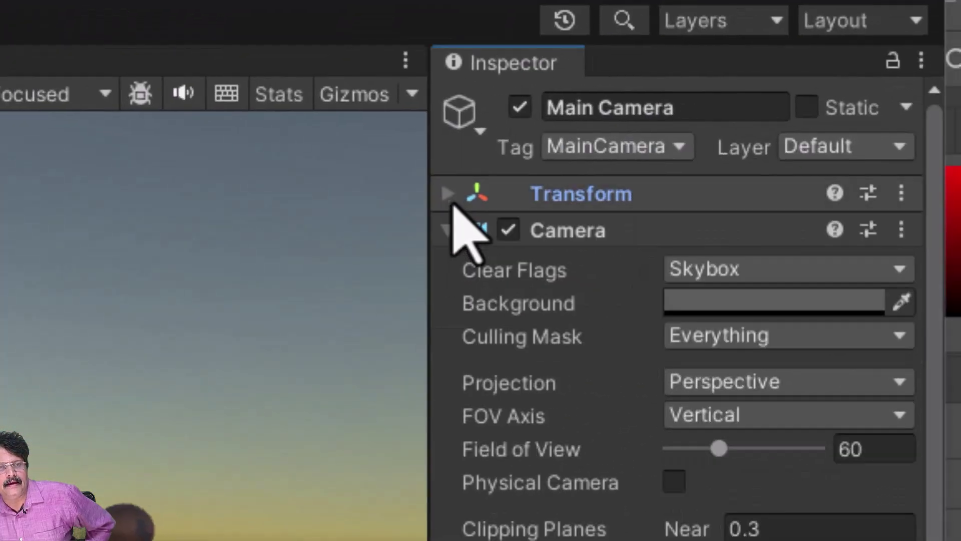
{"action": "left_click", "coordinate": [448, 230]}
{"action": "left_click", "coordinate": [449, 231]}
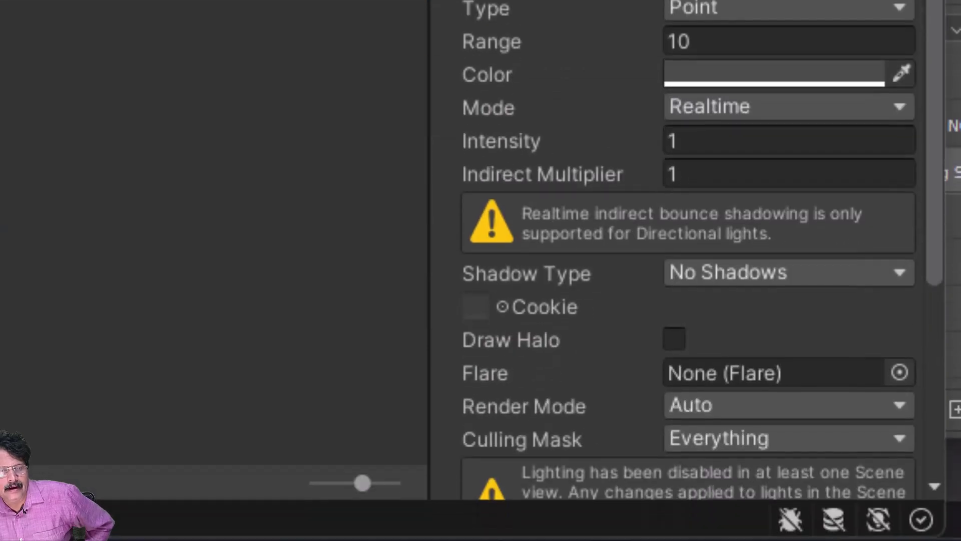
{"action": "scroll", "coordinate": [688, 250], "scroll_direction": "down", "scroll_amount": 3}
{"action": "scroll", "coordinate": [688, 251], "scroll_direction": "down", "scroll_amount": 4}
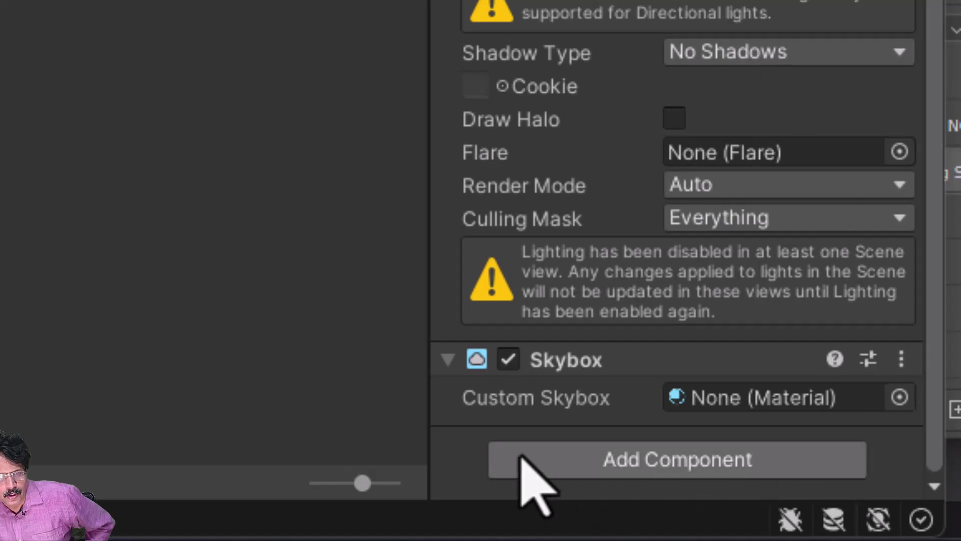
{"action": "left_click", "coordinate": [508, 360]}
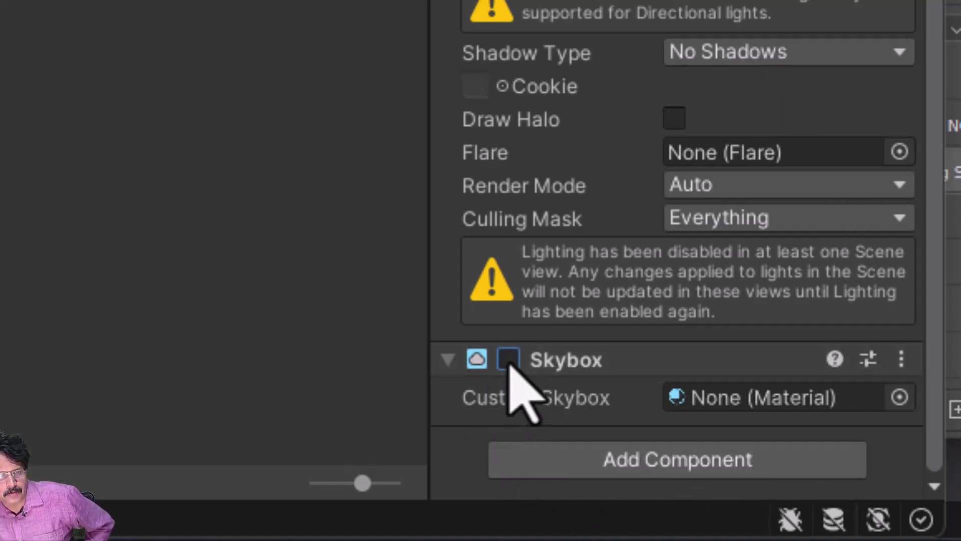
{"action": "left_click", "coordinate": [508, 361]}
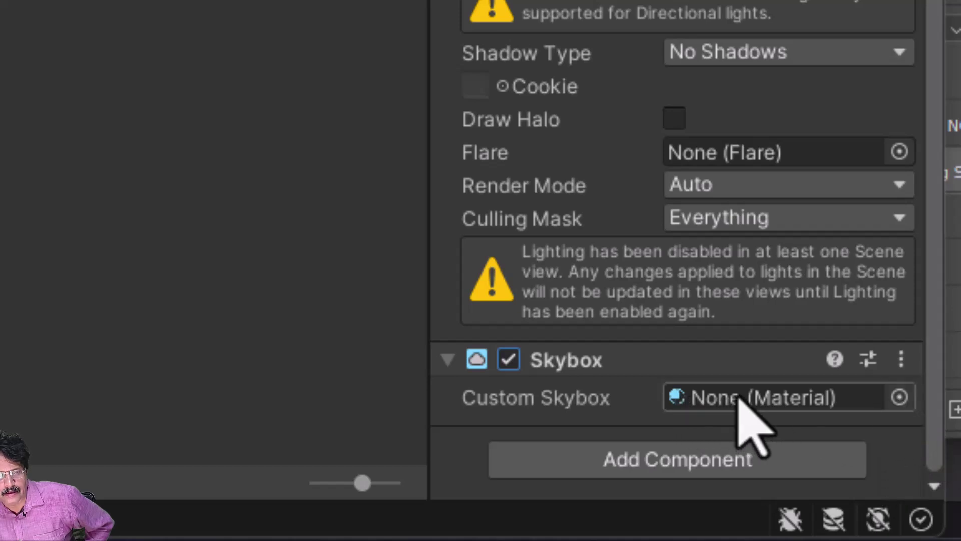
Assign StarMaterial as the Main Camera Skybox's Custom Skybox material
{"action": "left_click", "coordinate": [900, 398]}
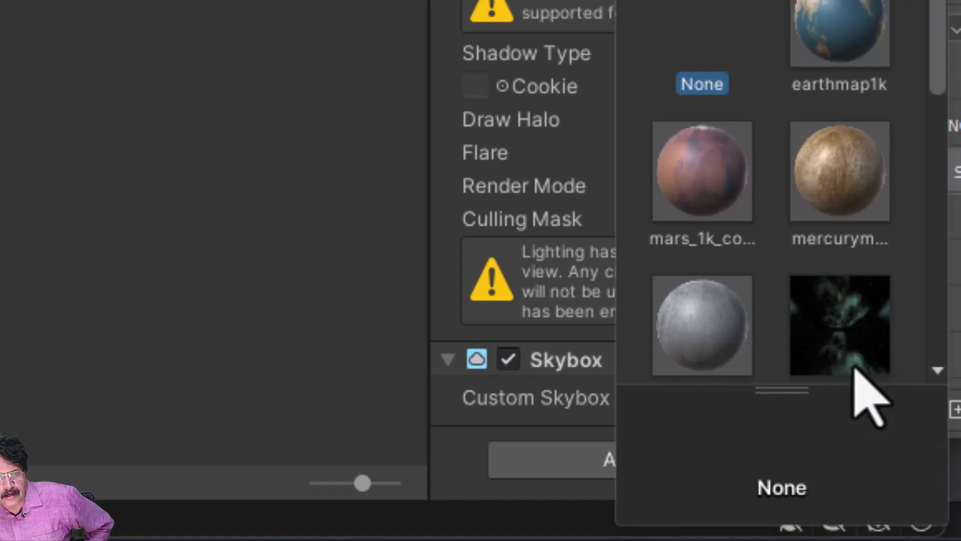
{"action": "scroll", "coordinate": [866, 373], "scroll_direction": "down", "scroll_amount": 2}
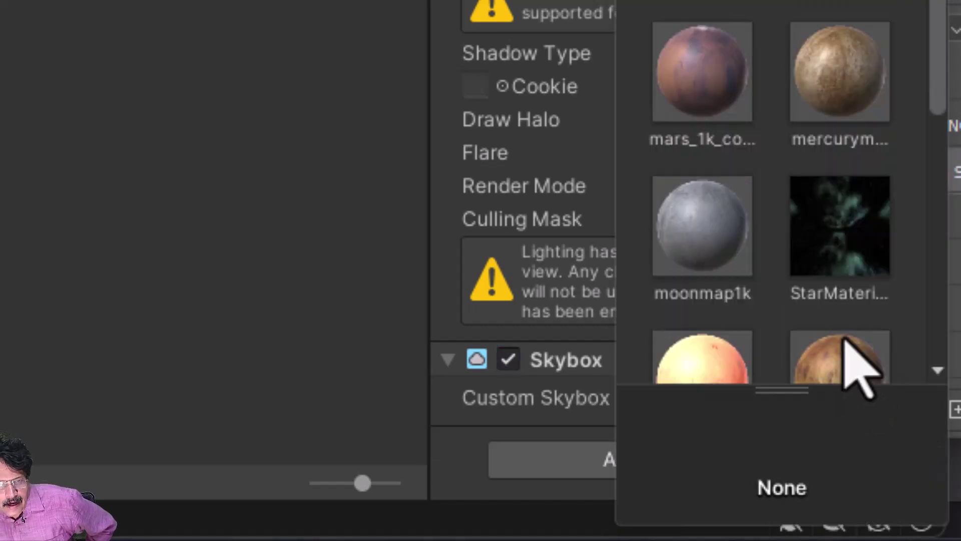
{"action": "left_click", "coordinate": [831, 225]}
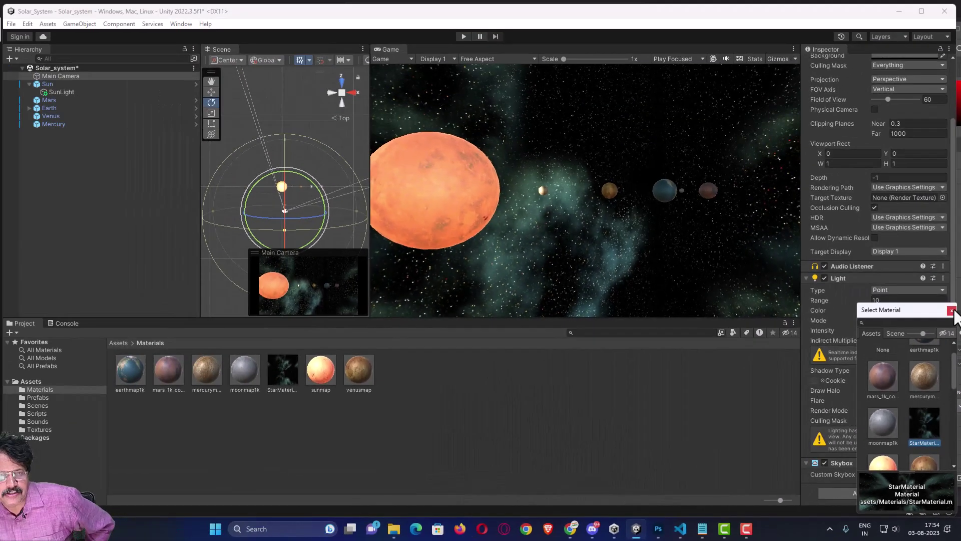
{"action": "left_click", "coordinate": [952, 311]}
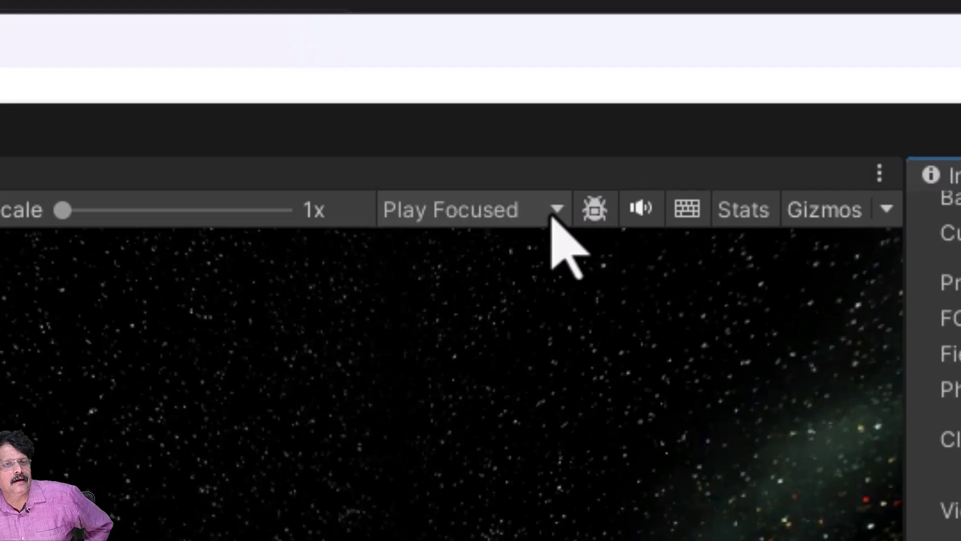
Set the Game view to Play Maximized, run the solar system scene, then pause it
{"action": "left_click", "coordinate": [768, 101]}
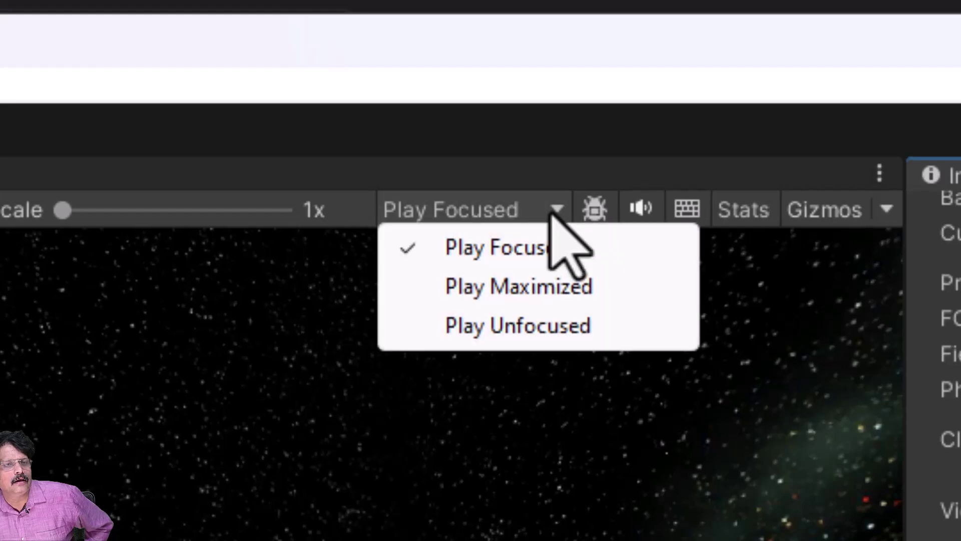
{"action": "left_click", "coordinate": [528, 289]}
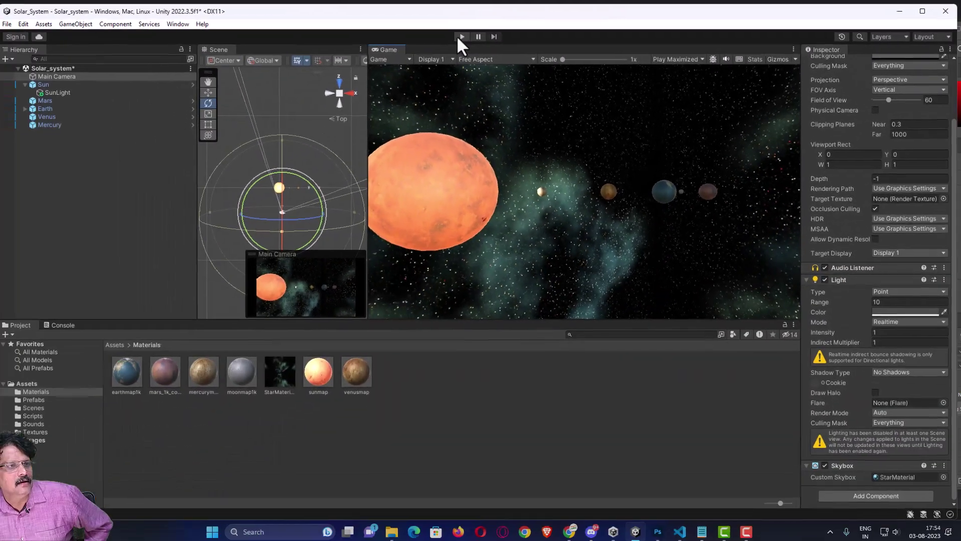
{"action": "left_click", "coordinate": [459, 37]}
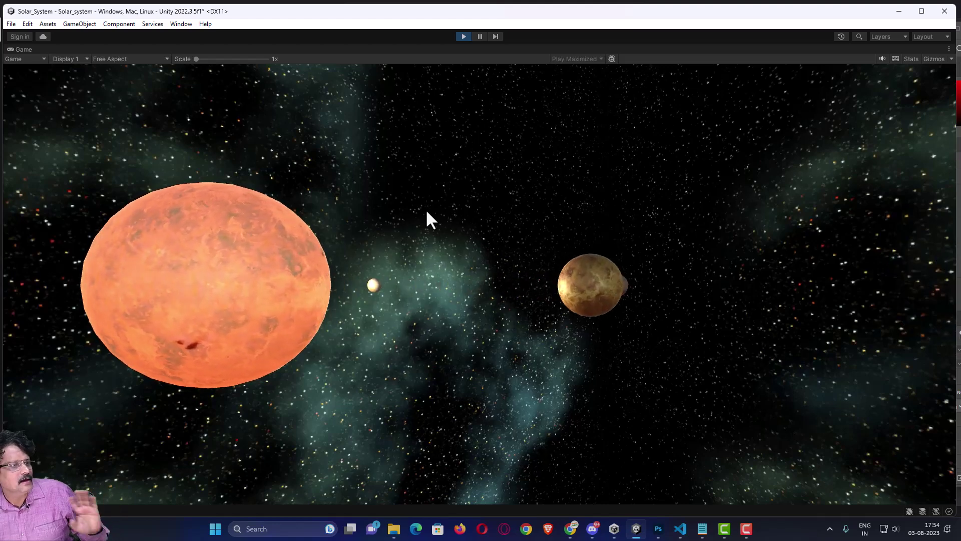
{"action": "left_click", "coordinate": [479, 37]}
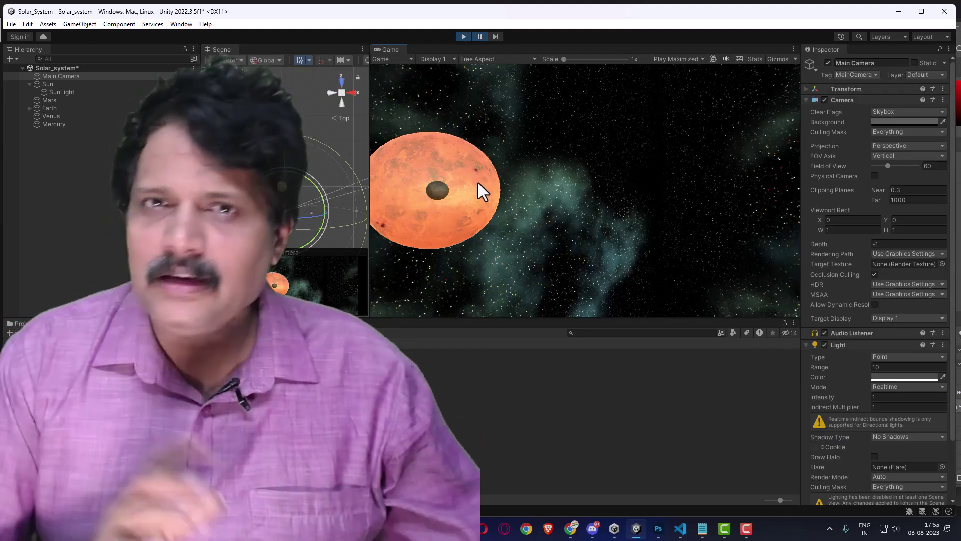